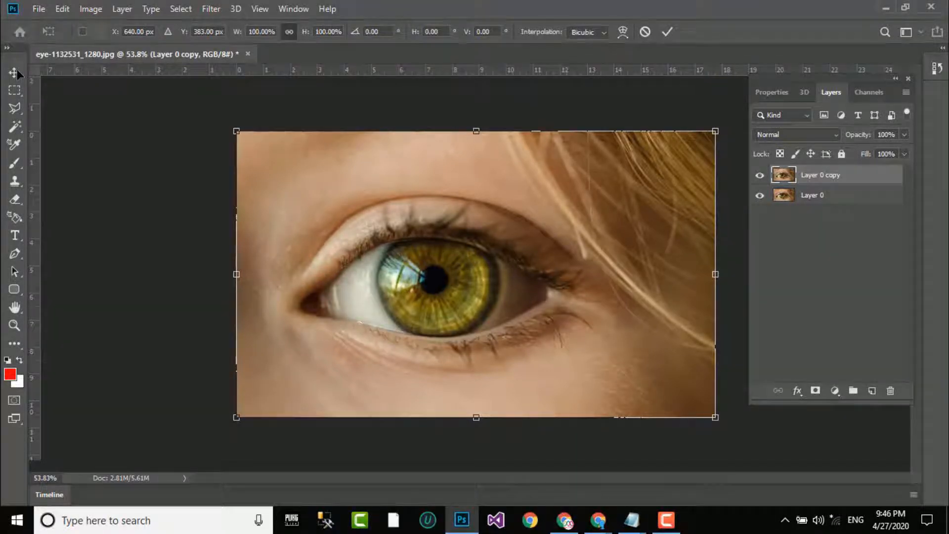
Add a Black & White adjustment above Layer 0 copy and set its Reds value to -16
key("e")
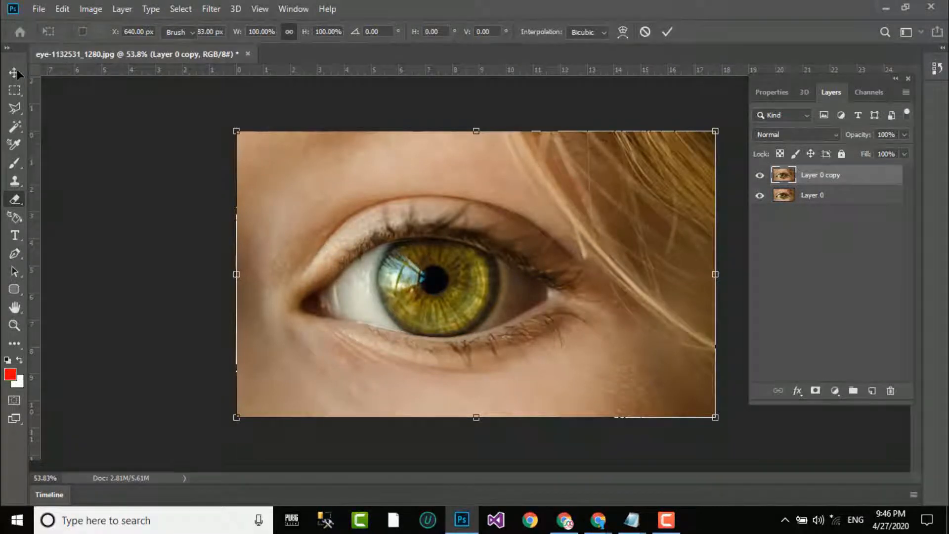
key("Return")
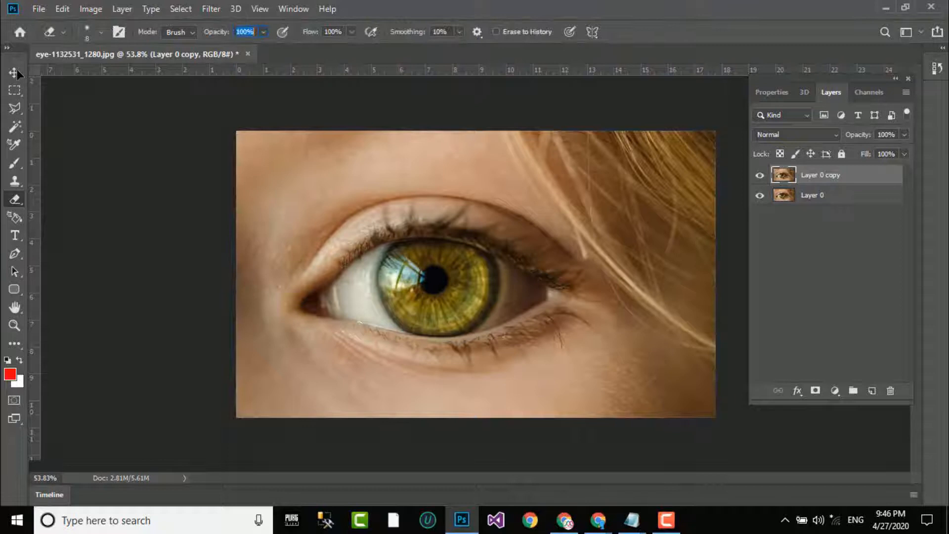
left_click(13, 73)
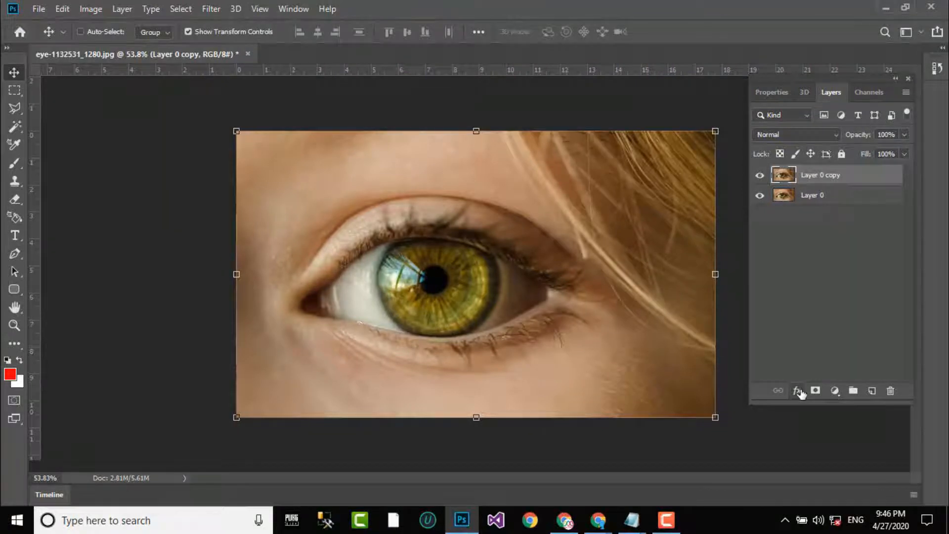
left_click(835, 390)
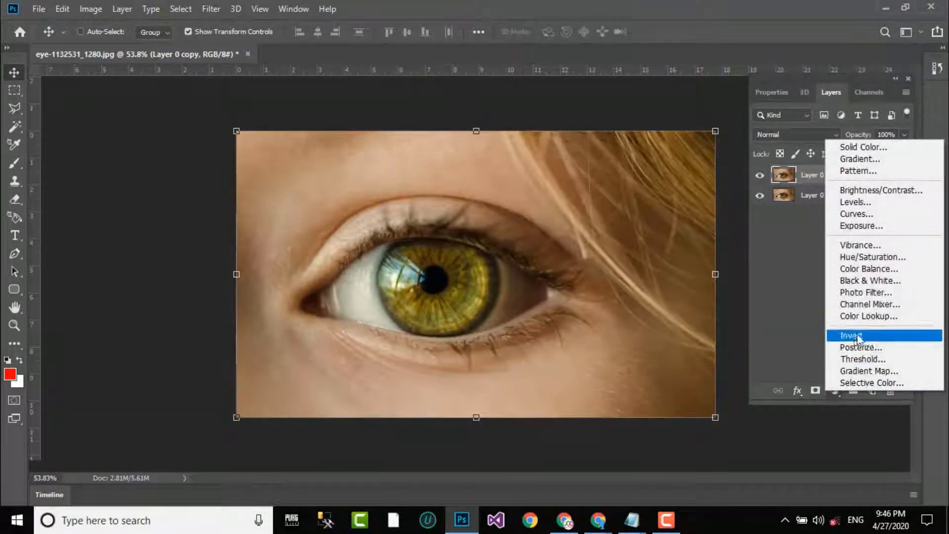
left_click(874, 281)
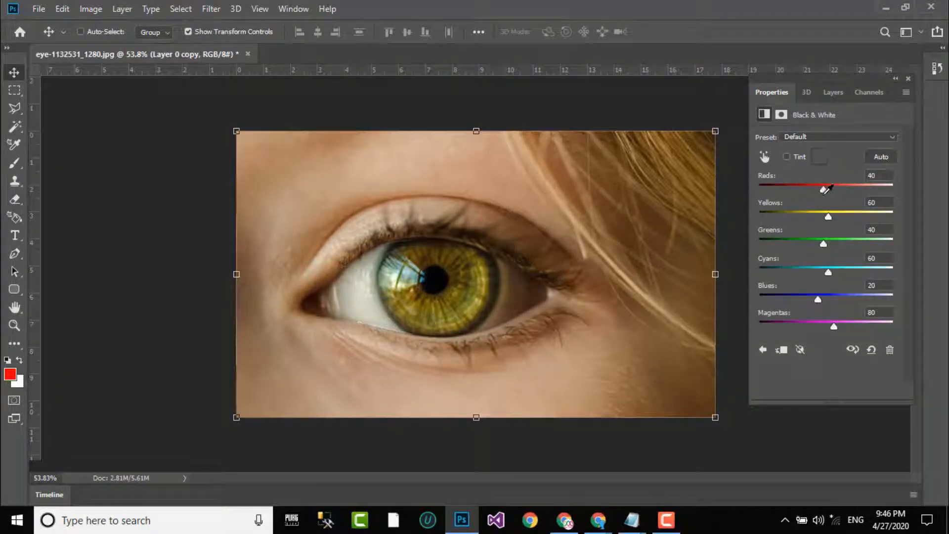
left_click_drag(824, 190, 809, 199)
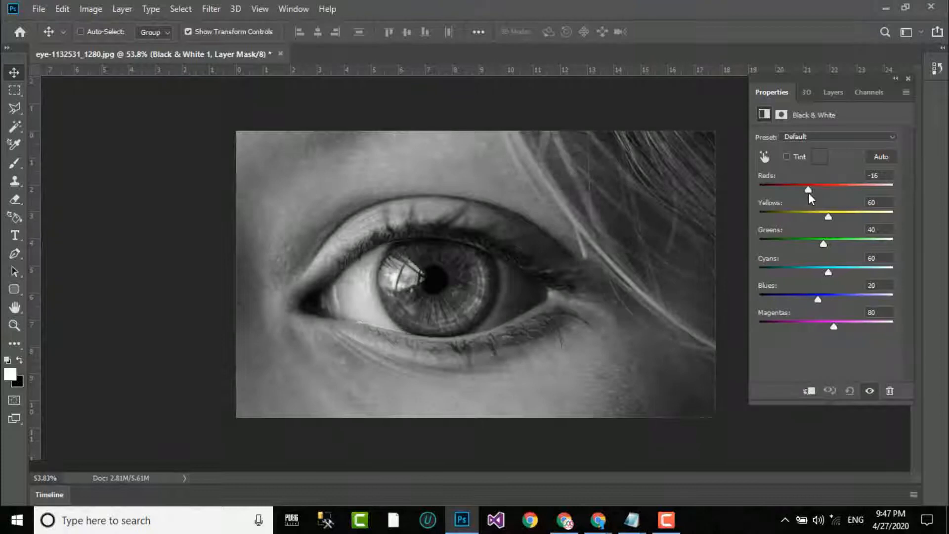
Merge the Black & White 1 adjustment with Layer 0 copy into one layer
left_click(907, 78)
left_click(280, 9)
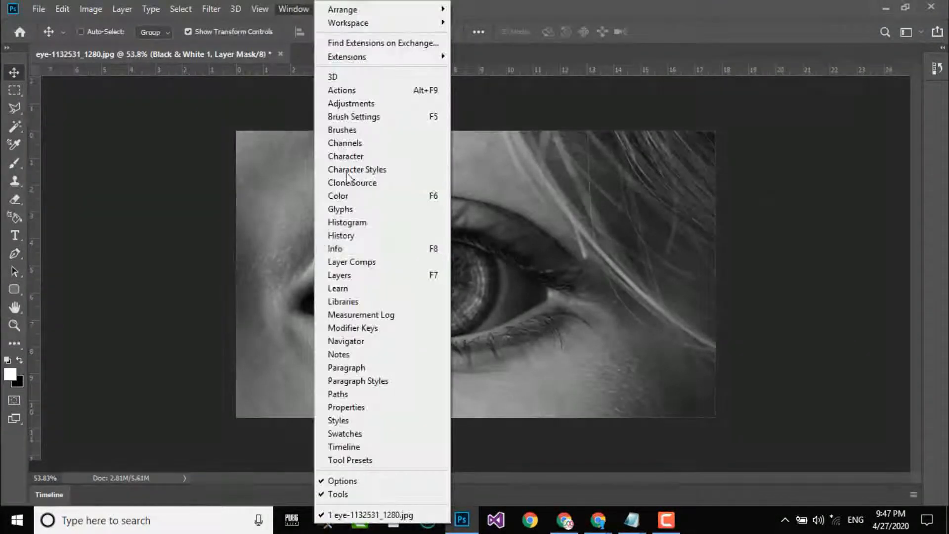
left_click(371, 273)
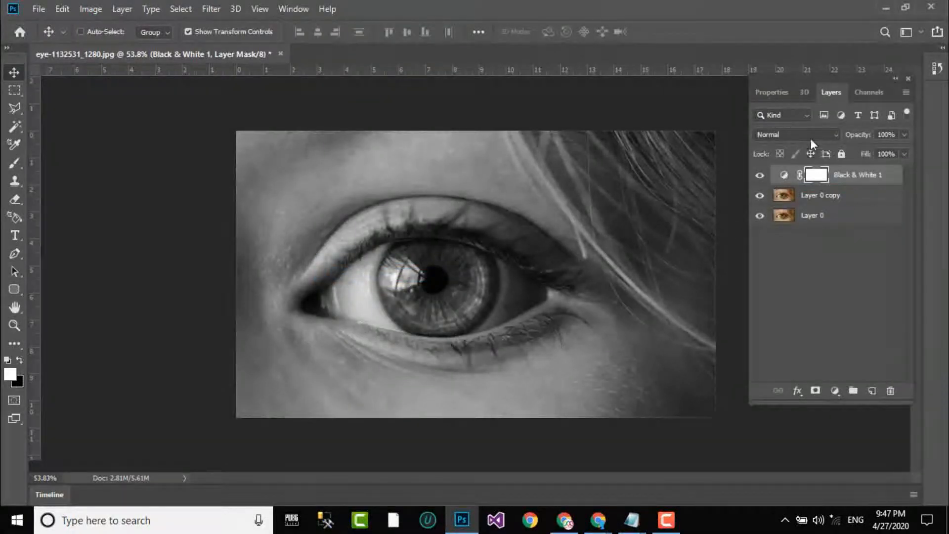
left_click(849, 198)
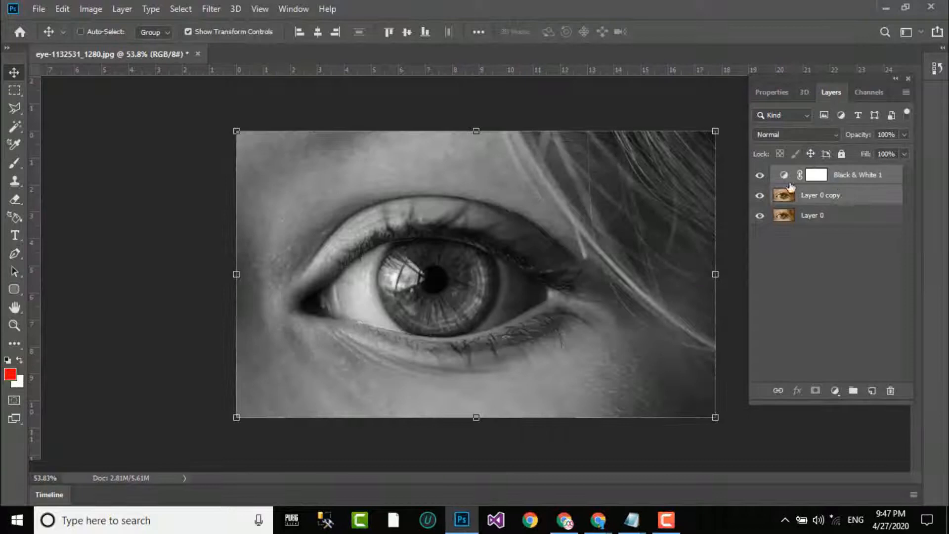
right_click(843, 196)
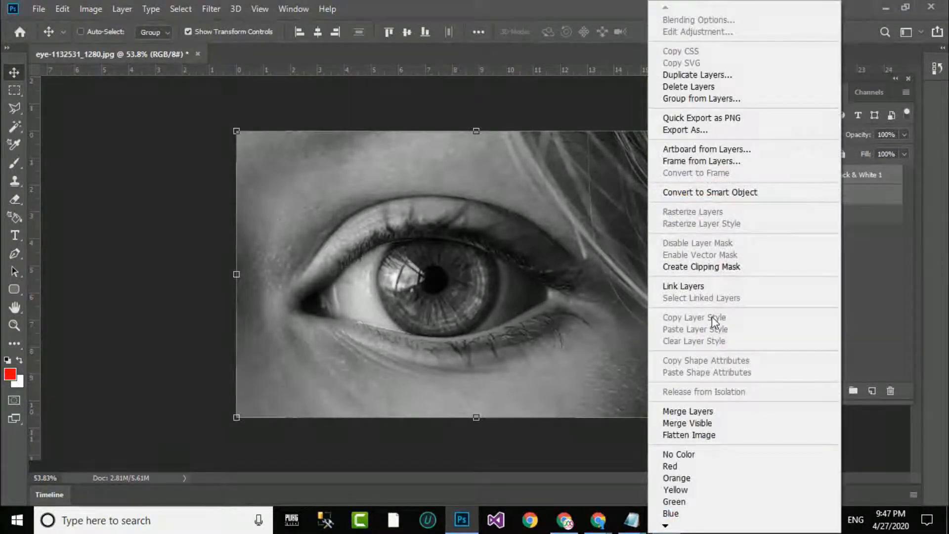
left_click(701, 424)
Hide the merged Black & White 1 layer and make Layer 0 the active layer
left_click(761, 175)
left_click(761, 175)
scroll(499, 264, "up", 1)
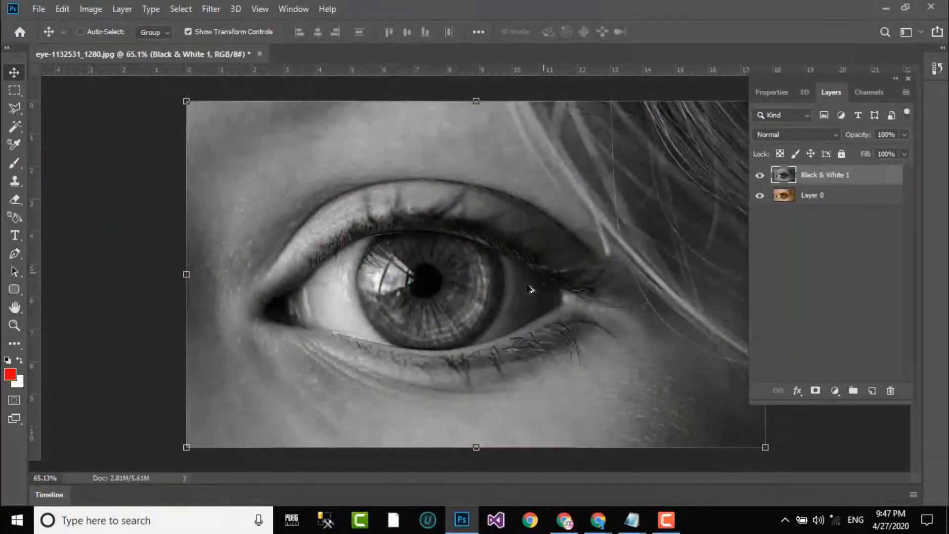
scroll(530, 289, "down", 1)
left_click(789, 197)
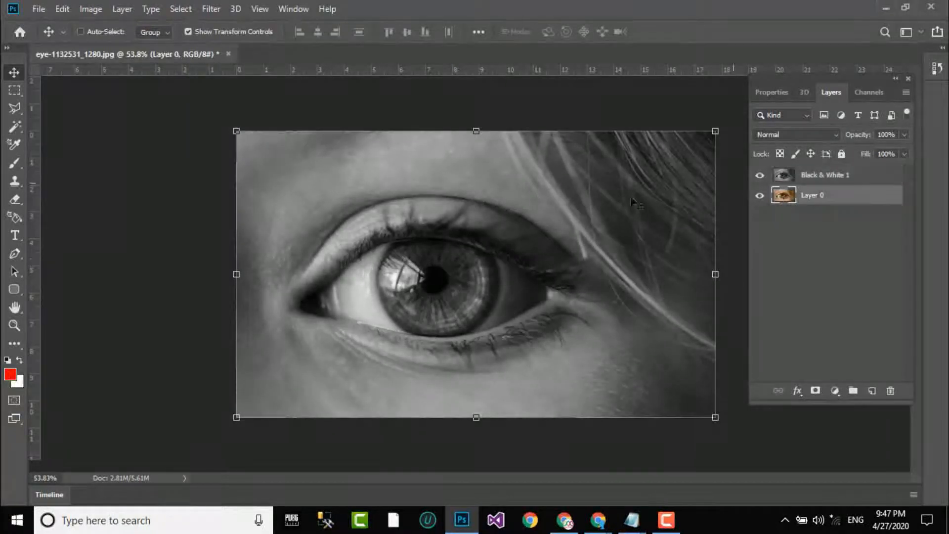
left_click(761, 175)
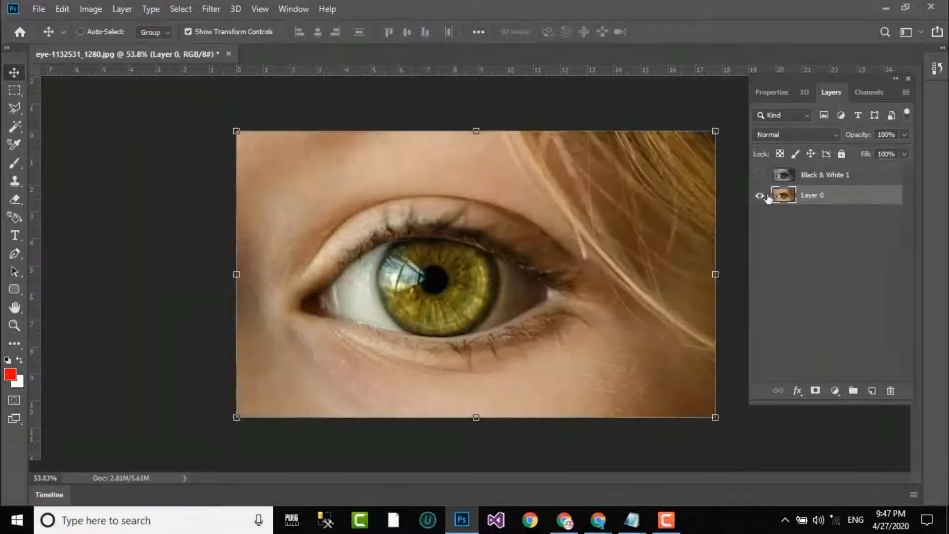
Set up the Brush tool with a 306 px size and red ff0000 as the foreground color
scroll(197, 307, "up", 1)
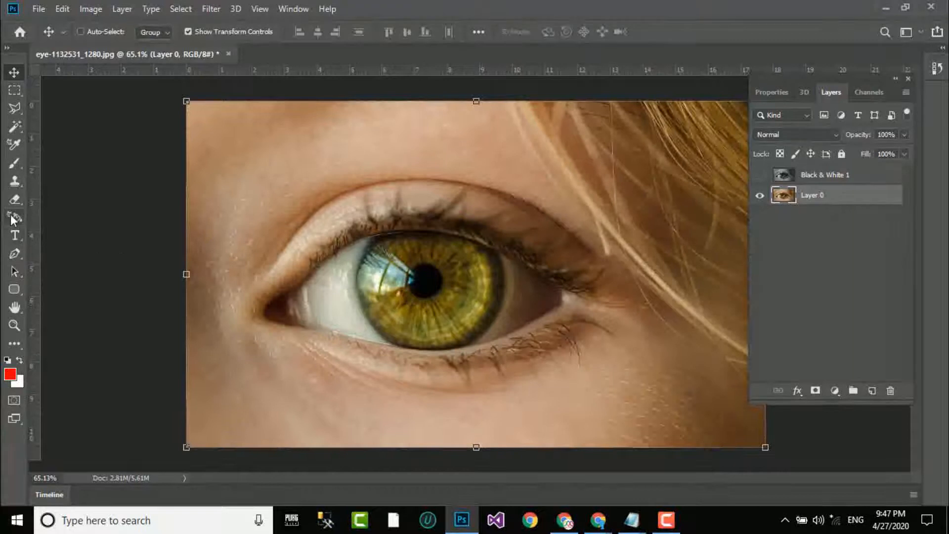
left_click(15, 163)
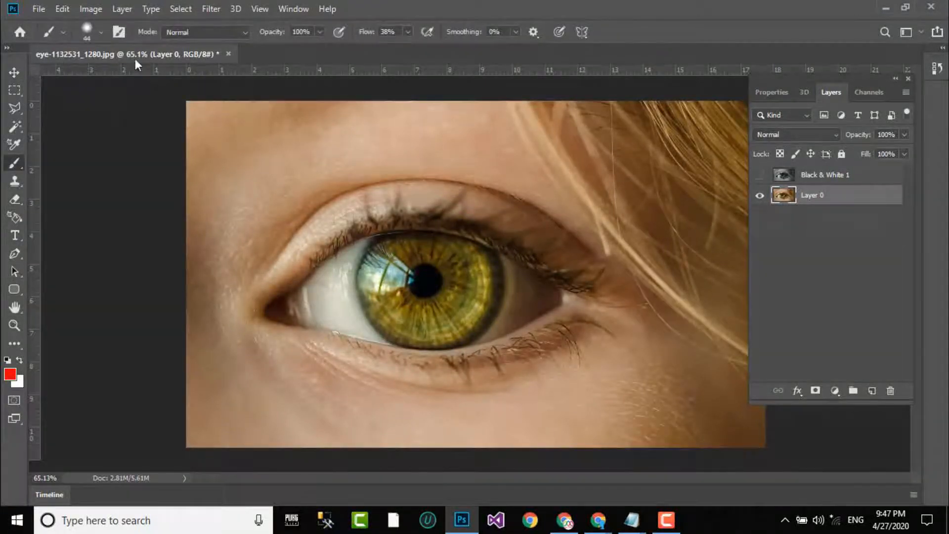
left_click(101, 33)
left_click_drag(97, 76, 149, 78)
left_click(435, 283)
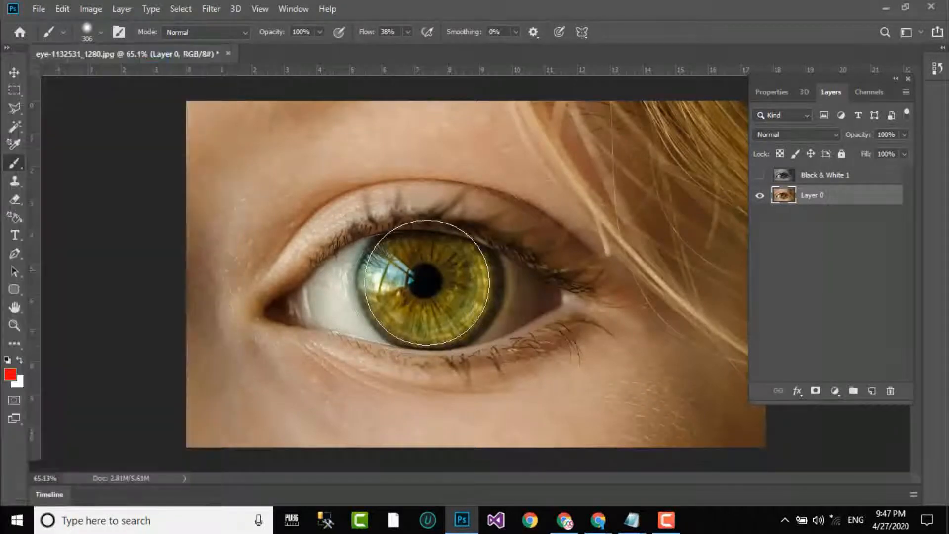
left_click(425, 274)
key("ctrl+z")
left_click(10, 374)
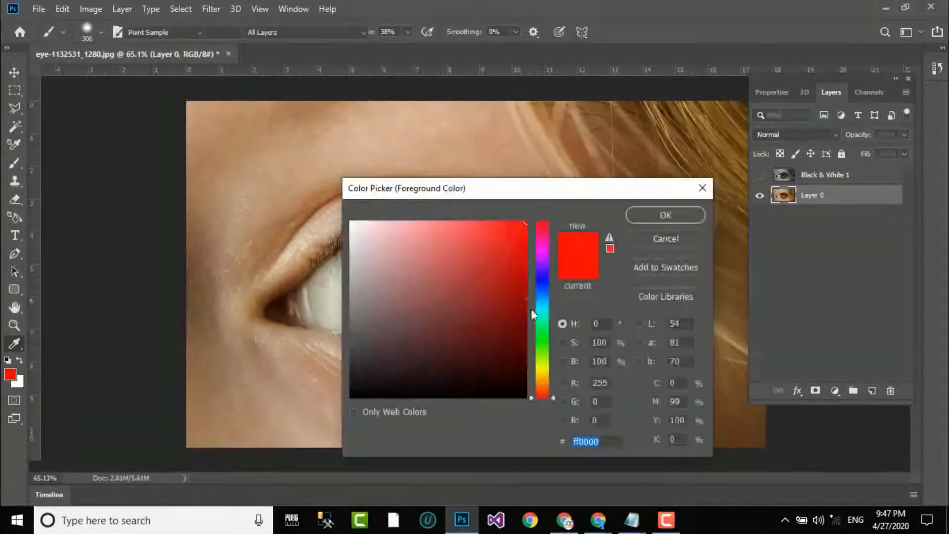
left_click(651, 215)
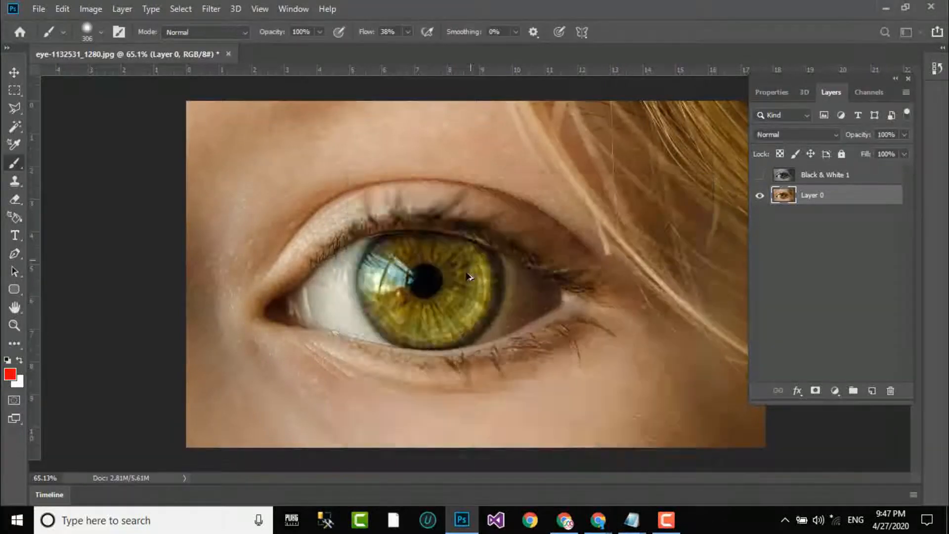
Create a new layer above Layer 0 and paint the whole iris red on it
scroll(397, 291, "up", 2)
left_click_drag(418, 280, 410, 289)
left_click(410, 289)
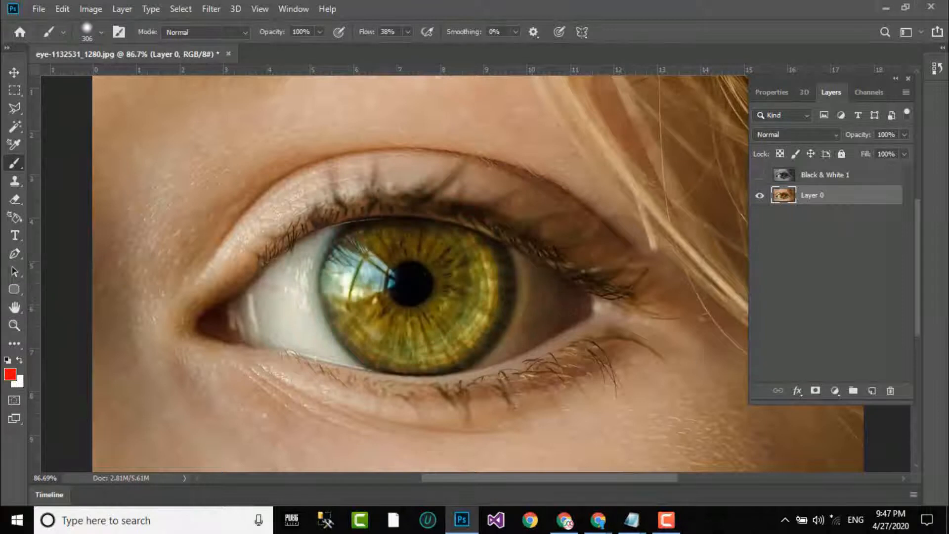
left_click(872, 391)
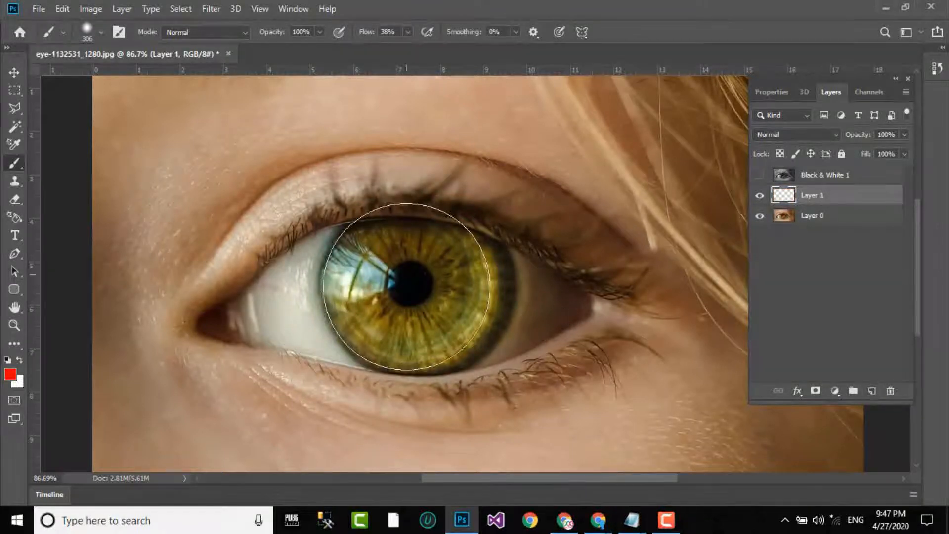
left_click_drag(416, 286, 420, 296)
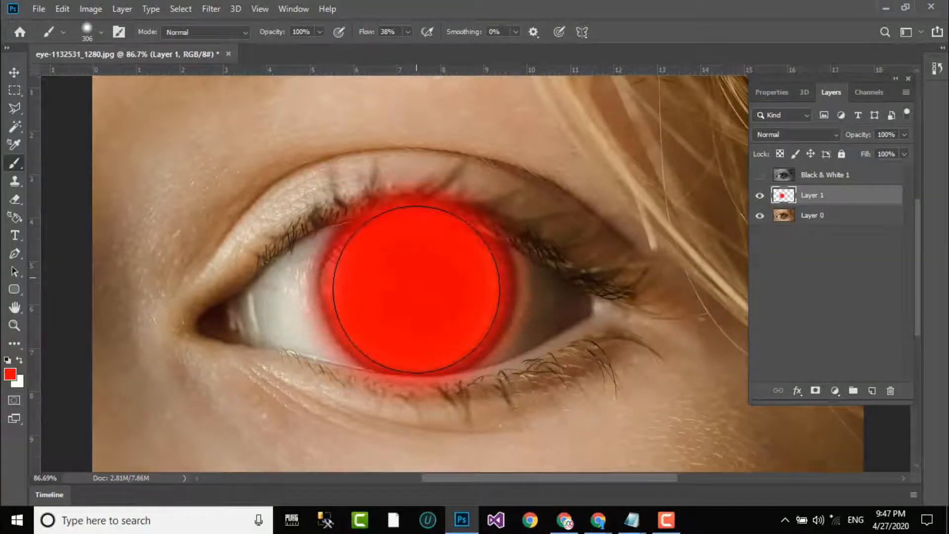
Set the blend mode of the red paint layer to Color
left_click(795, 135)
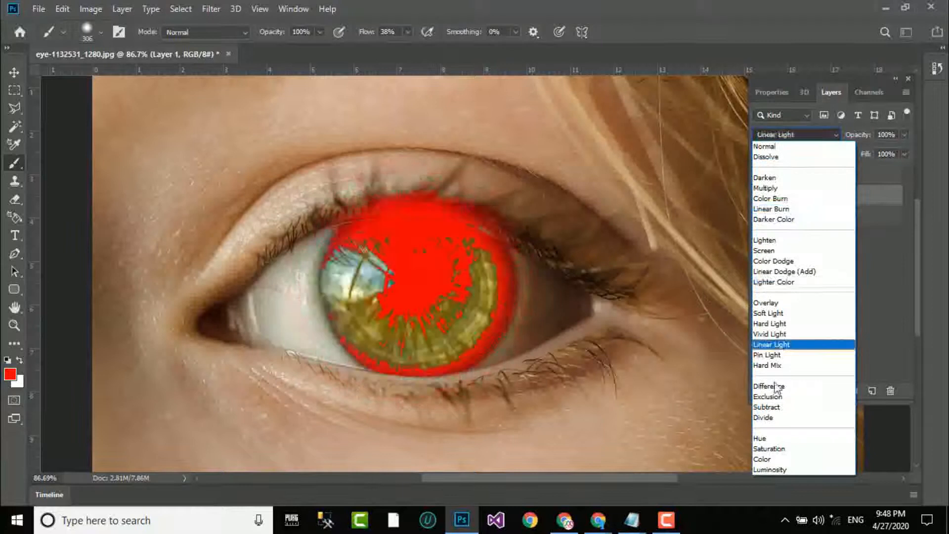
left_click(767, 460)
mouse_move(868, 139)
left_mouse_down()
mouse_move(829, 141)
mouse_move(888, 134)
left_mouse_up()
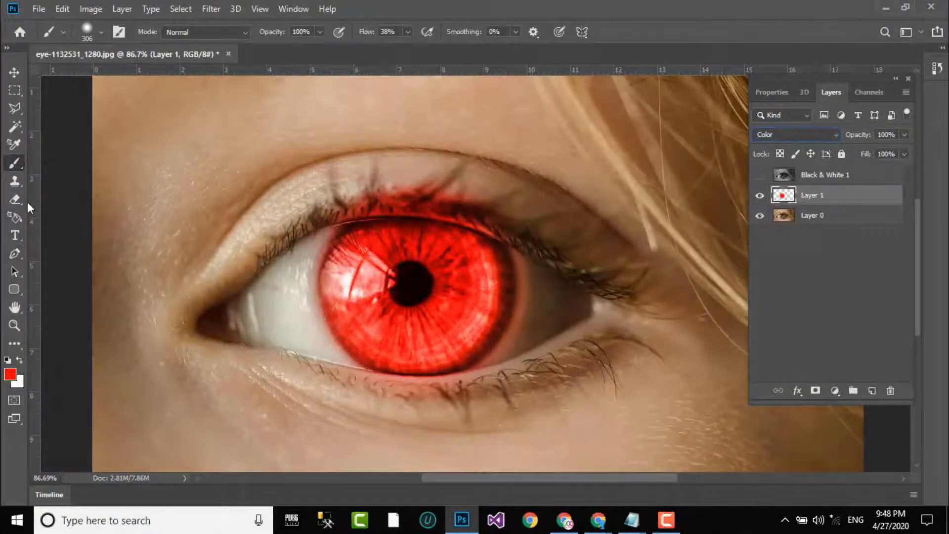
scroll(292, 198, "up", 3)
left_click(101, 32)
left_click(96, 73)
left_click_drag(574, 220, 560, 216)
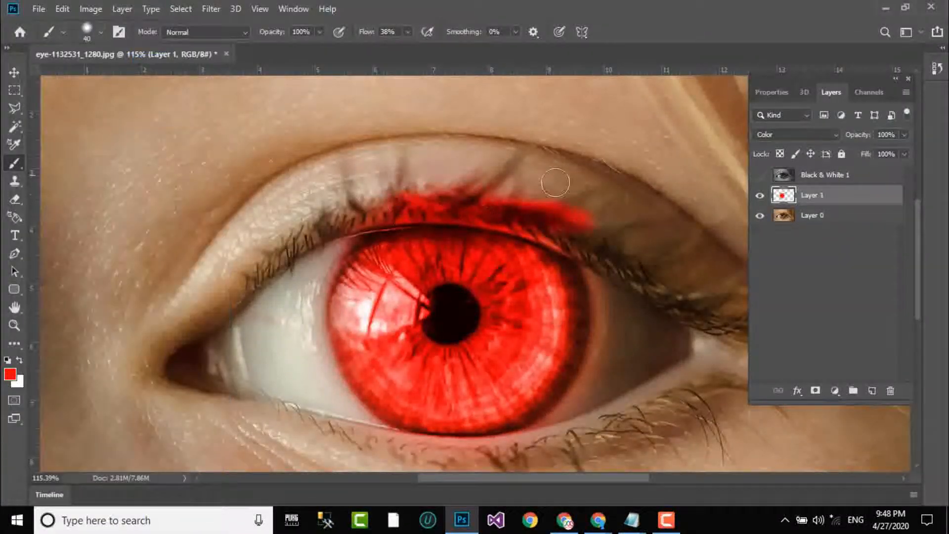
Erase the red paint spilling onto the upper eyelid and around the iris with a 94 px Eraser
left_click(17, 199)
left_click(91, 30)
left_click_drag(104, 74, 120, 73)
left_click(608, 213)
mouse_move(496, 207)
left_mouse_down()
mouse_move(535, 197)
mouse_move(452, 186)
mouse_move(341, 205)
mouse_move(521, 183)
mouse_move(586, 227)
mouse_move(421, 185)
mouse_move(292, 223)
mouse_move(601, 209)
left_mouse_up()
scroll(568, 197, "up", 2)
scroll(621, 223, "down", 2)
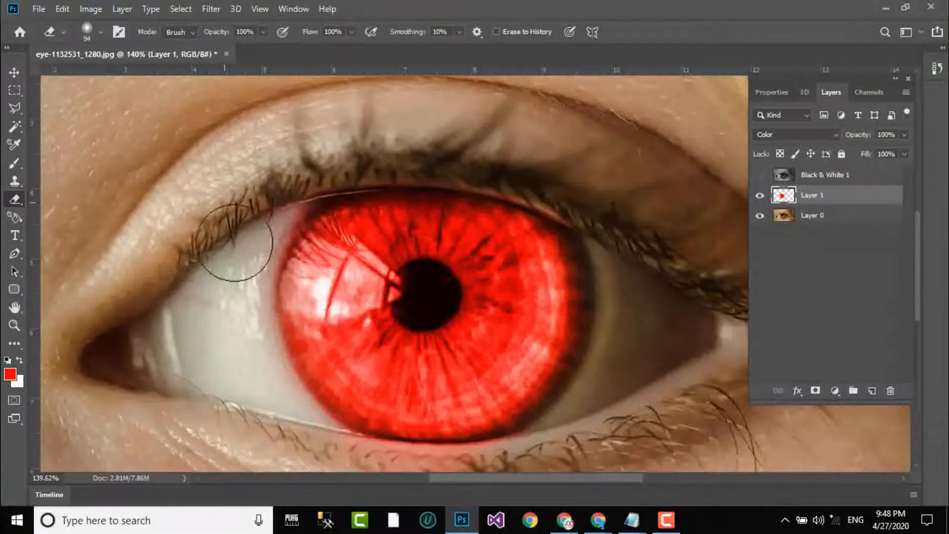
Show the Black & White 1 layer again and make it the active layer
scroll(366, 109, "down", 5)
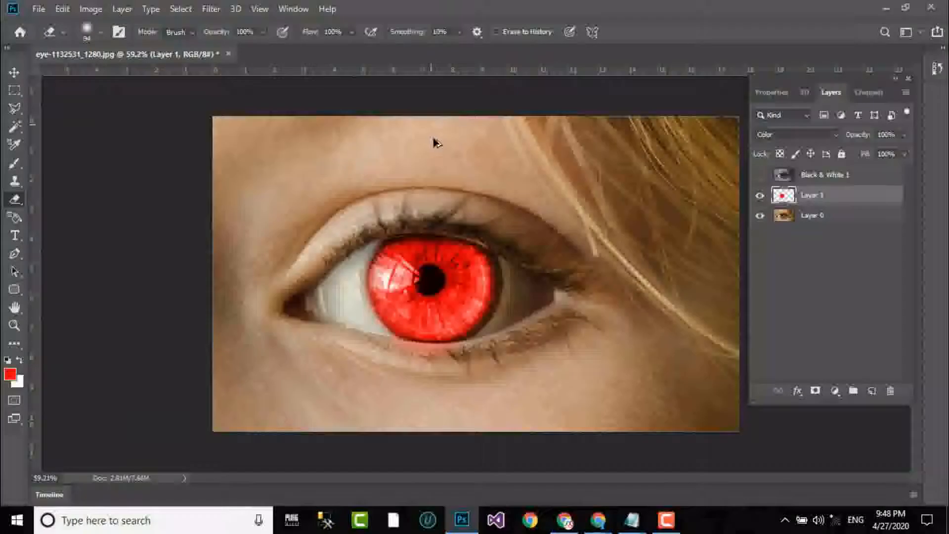
left_click(760, 175)
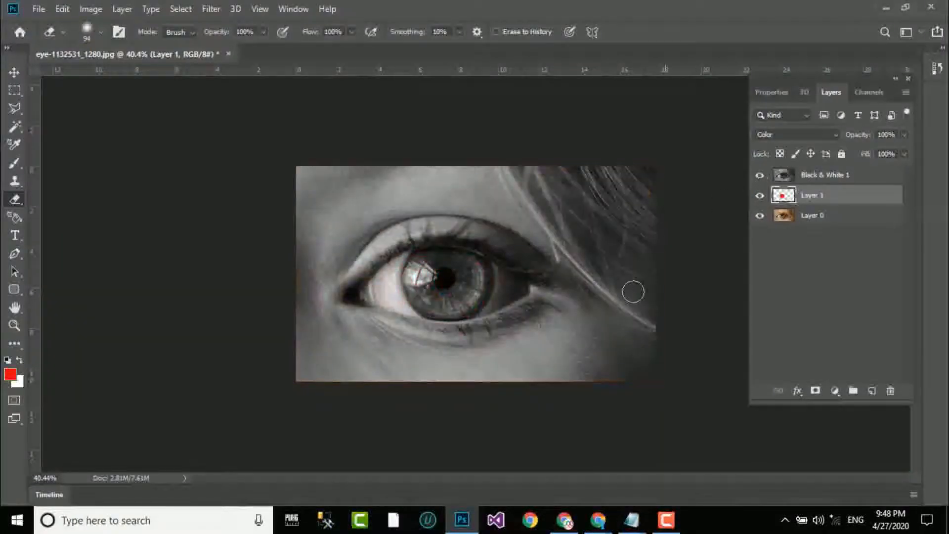
left_click(786, 178)
scroll(475, 273, "up", 3)
scroll(341, 278, "up", 2)
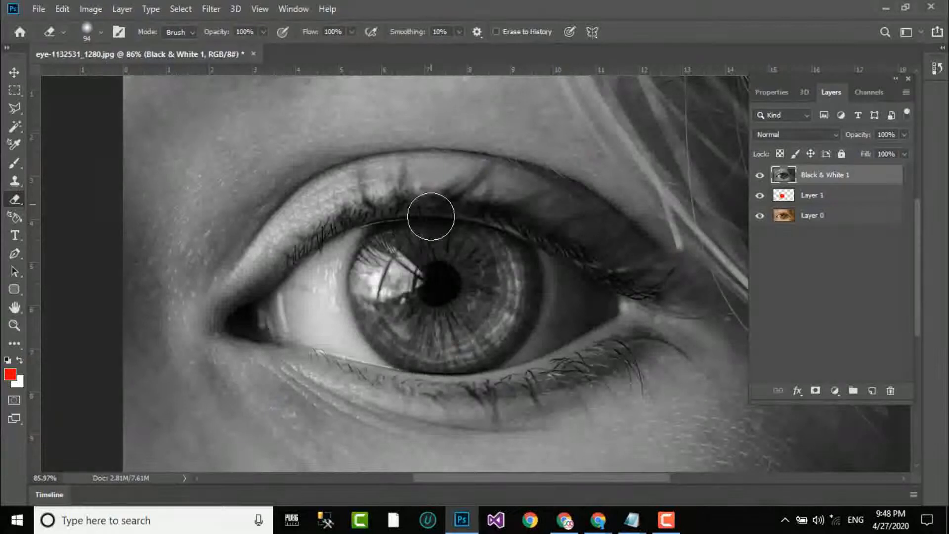
key("bracketright")
scroll(432, 225, "up", 1)
key("bracketright")
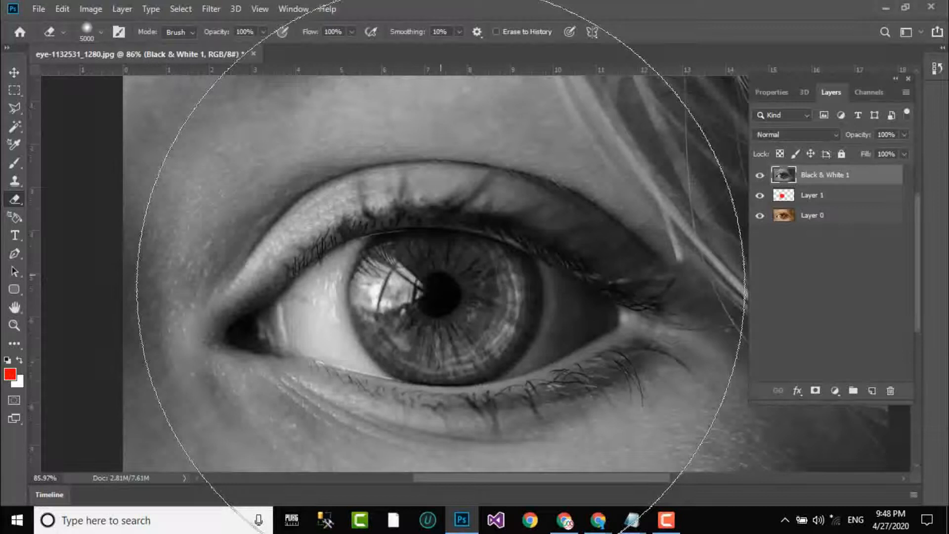
scroll(440, 292, "up", 1)
scroll(441, 286, "down", 3)
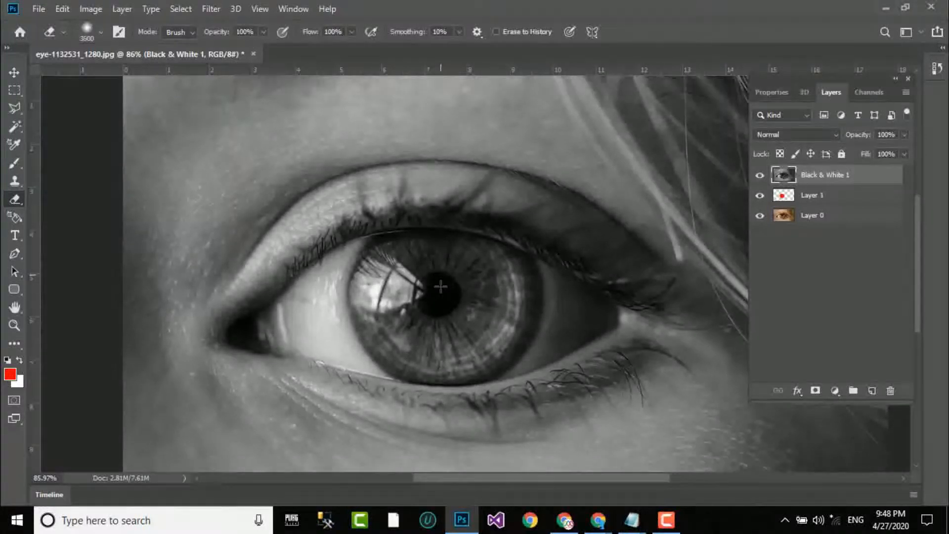
key("bracketleft")
scroll(439, 281, "down", 2)
key("bracketright")
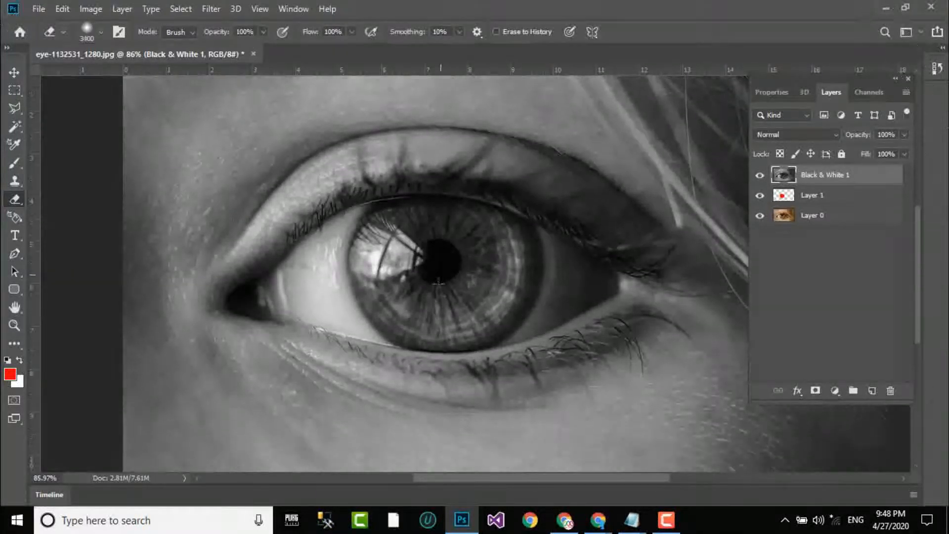
Set the Eraser size to 306 px and erase the Black & White 1 layer over the iris
left_click(101, 32)
left_click(125, 75)
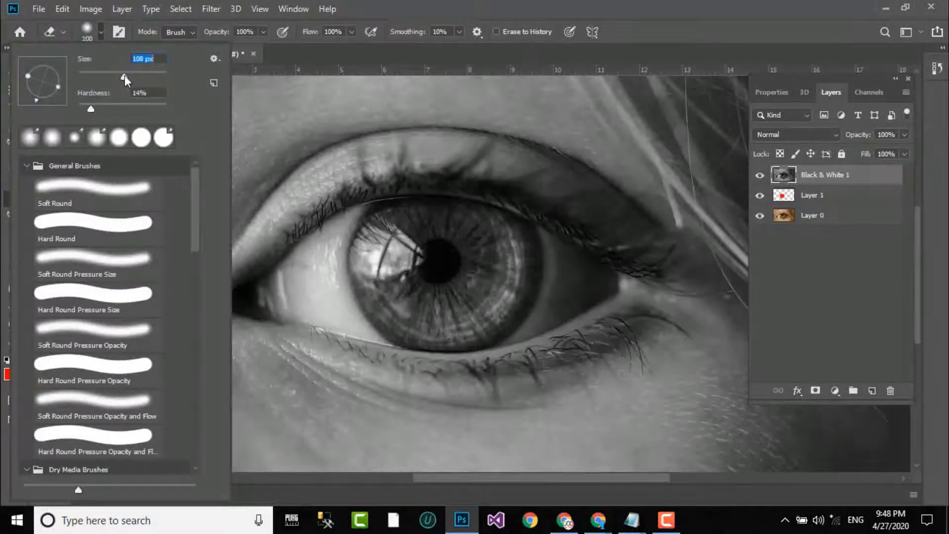
left_click_drag(155, 78, 150, 75)
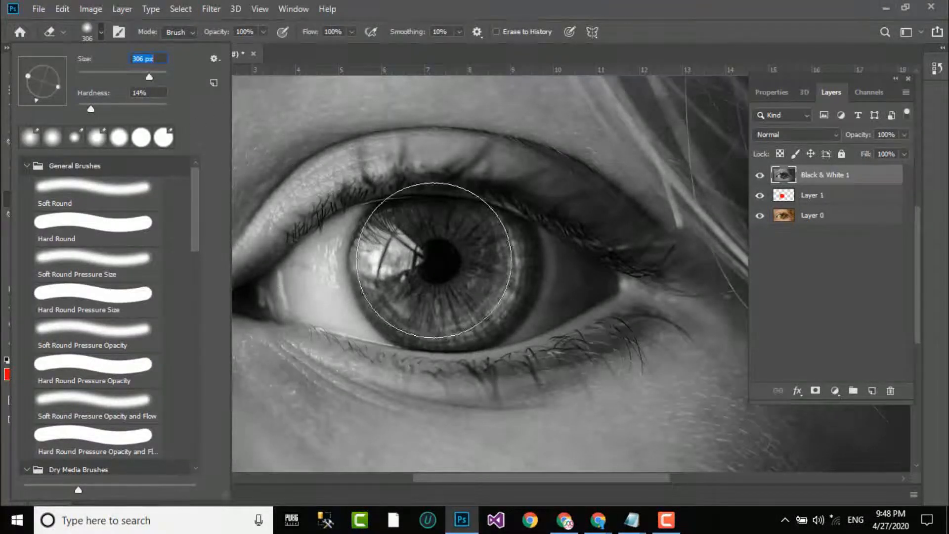
left_click(446, 267)
mouse_move(445, 267)
left_mouse_down()
mouse_move(394, 267)
mouse_move(436, 260)
mouse_move(446, 345)
mouse_move(444, 274)
mouse_move(424, 287)
left_mouse_up()
scroll(424, 287, "up", 3)
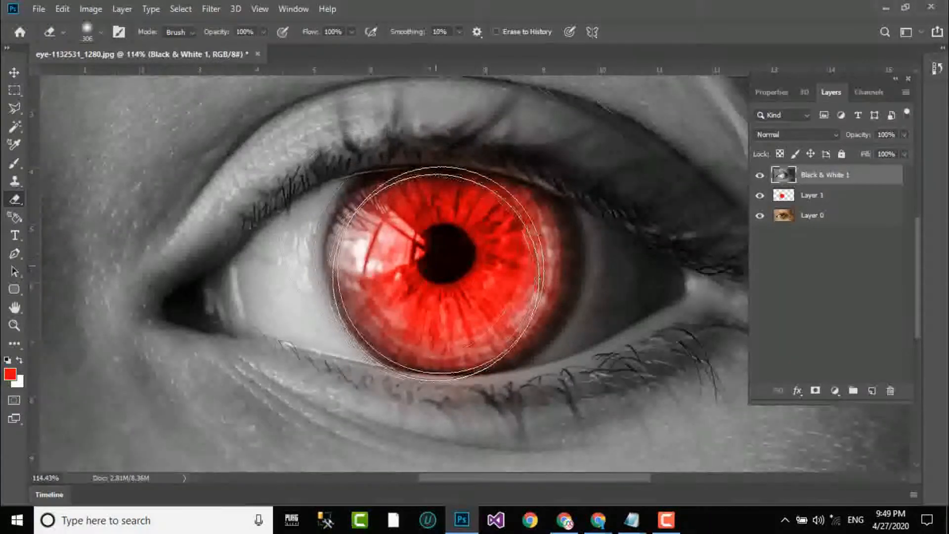
Set the Eraser size to 187 px and touch up the Black & White 1 layer over the iris
left_click(101, 32)
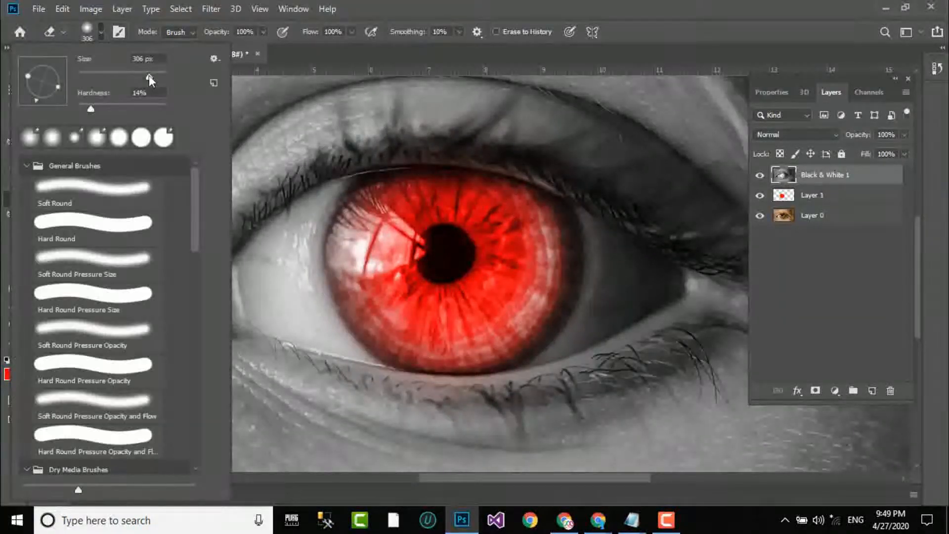
left_click(430, 247)
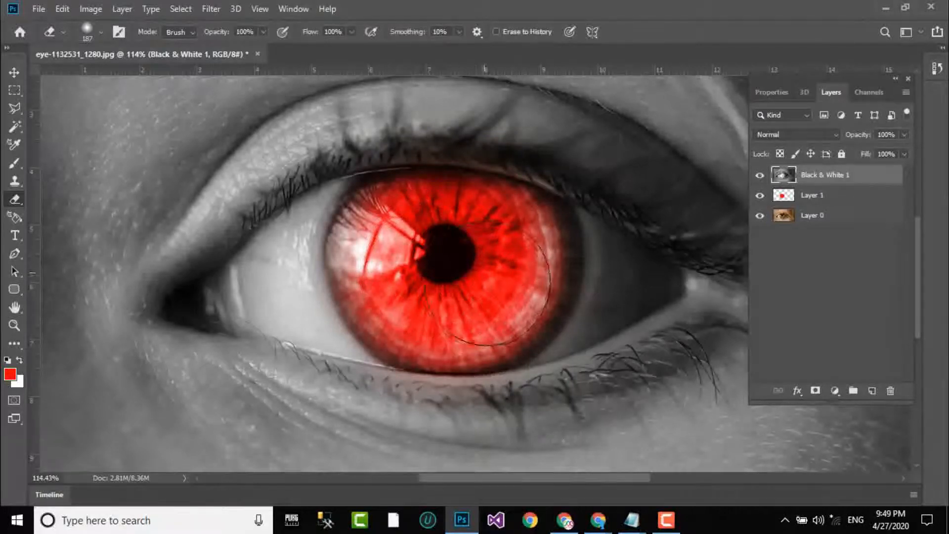
scroll(492, 257, "down", 10)
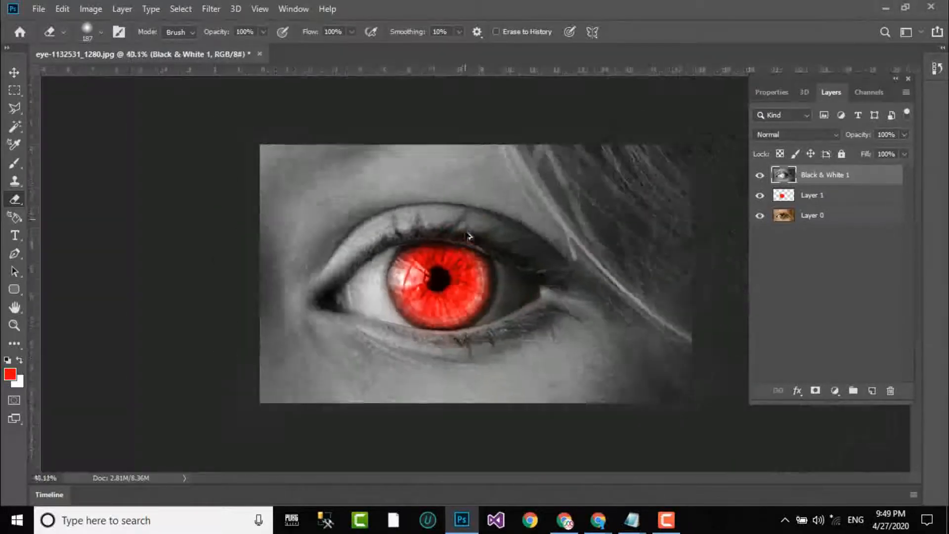
scroll(474, 271, "up", 2)
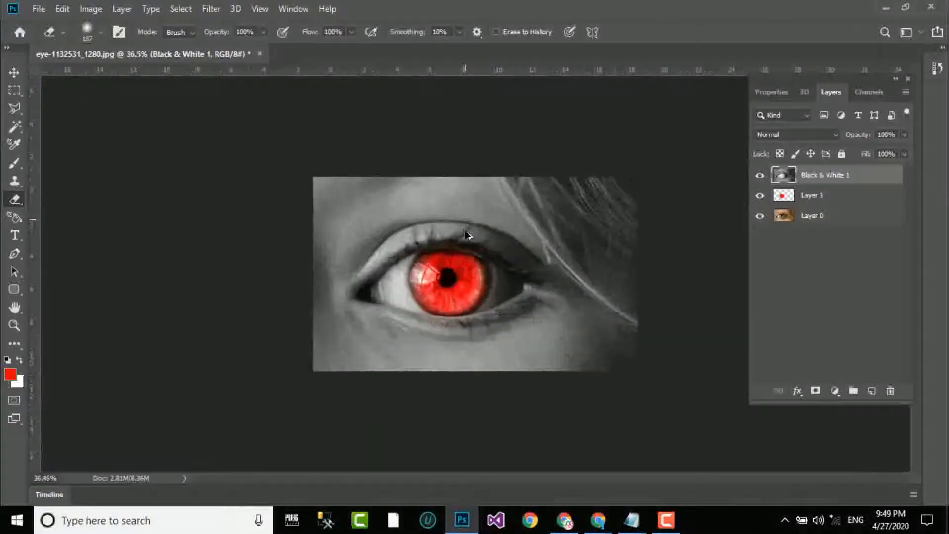
Try Layer 1 at a reduced opacity of 72% with the Hue blend mode, then restore full opacity
left_click(823, 196)
left_click_drag(869, 137, 856, 137)
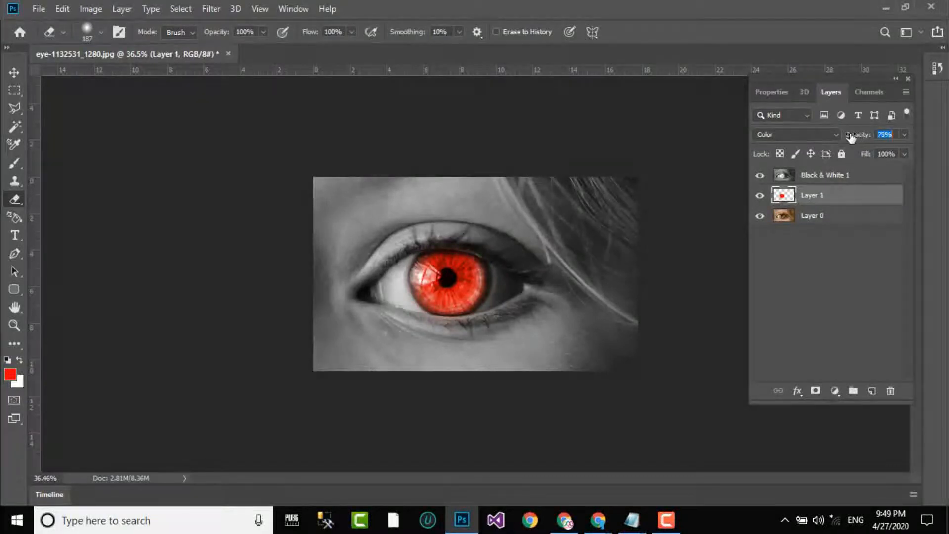
left_click(831, 134)
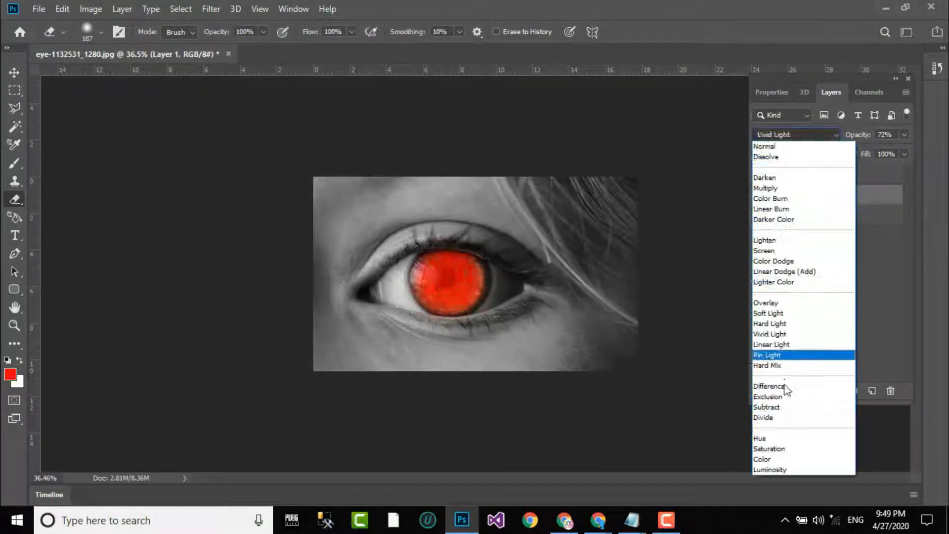
left_click(776, 439)
left_click_drag(860, 137, 939, 141)
Set the blend mode of Layer 1 back to Color and its opacity to 73%
left_click(791, 137)
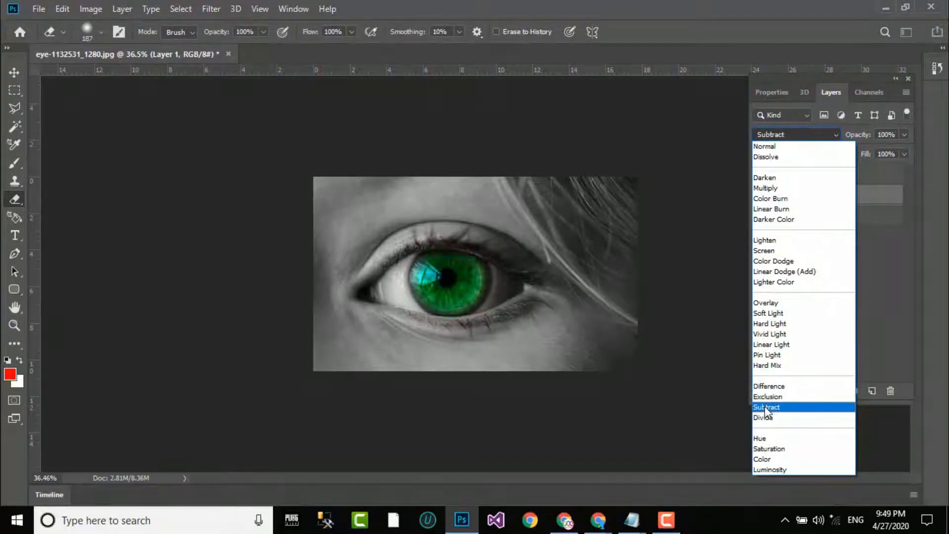
left_click(766, 459)
left_click_drag(857, 140, 846, 137)
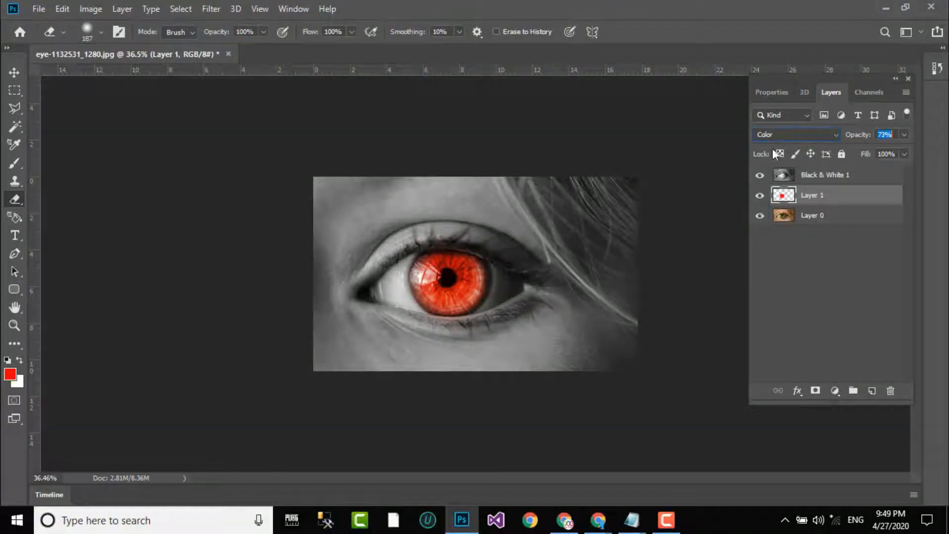
Switch to the Brush tool and set the brush size to 338 px
left_click(14, 72)
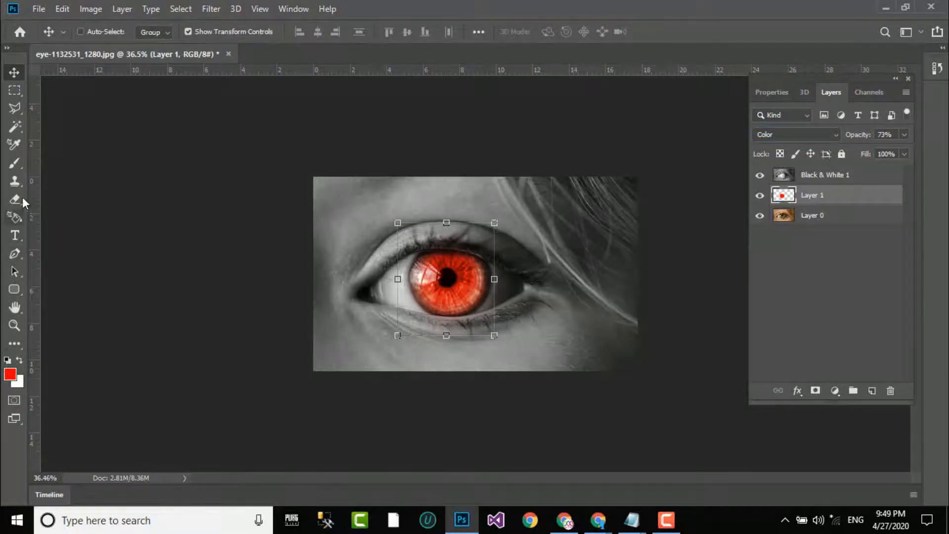
left_click(15, 162)
scroll(334, 189, "up", 2)
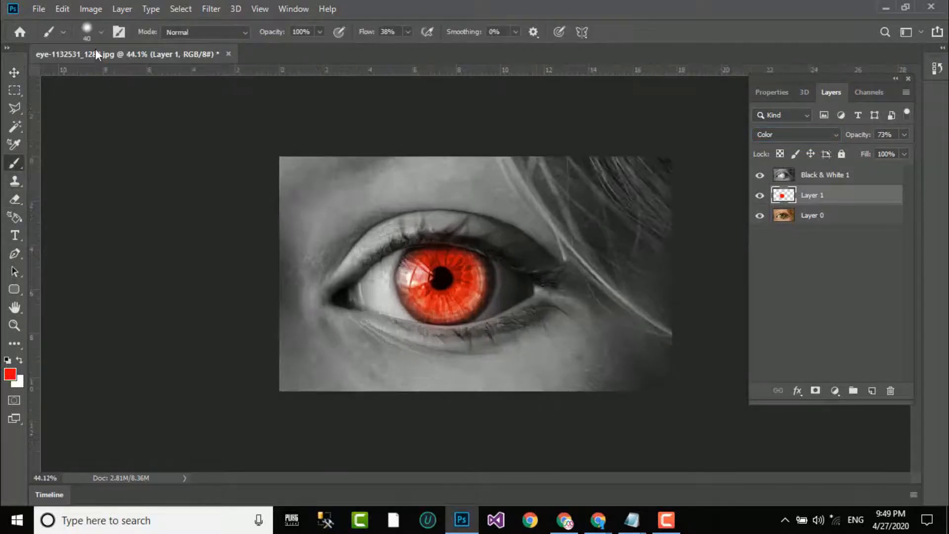
left_click(101, 32)
left_click_drag(95, 74, 150, 75)
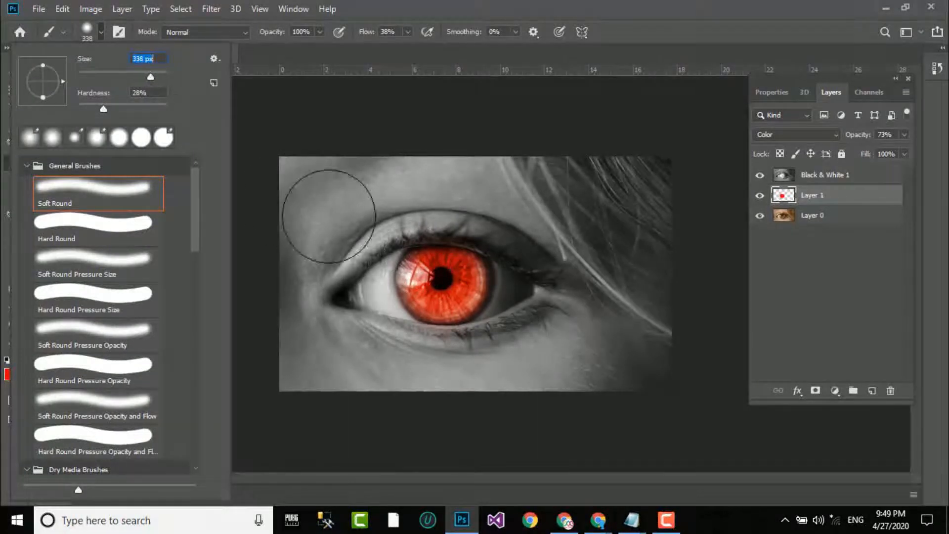
key("Return")
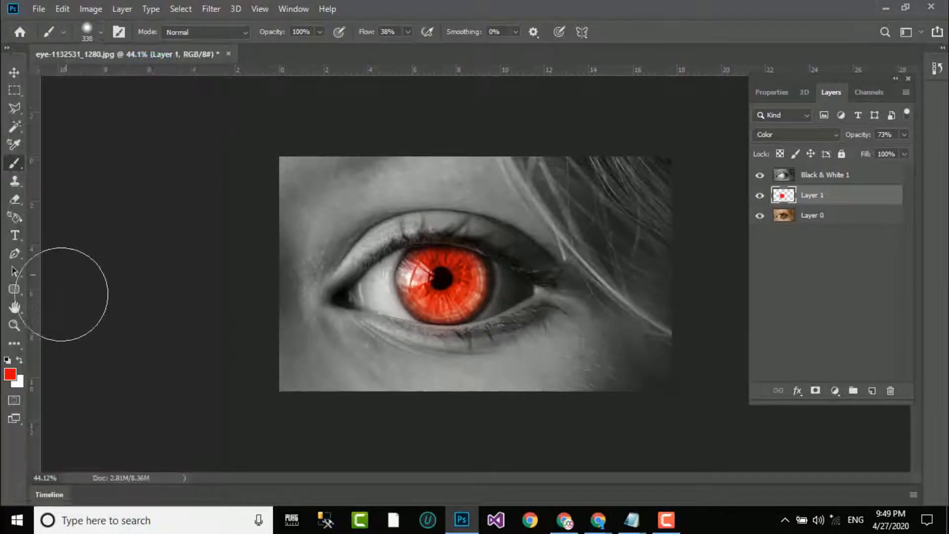
Change the foreground color to a bright cyan blue
left_click(10, 374)
mouse_move(543, 309)
left_mouse_down()
mouse_move(545, 295)
mouse_move(536, 306)
left_mouse_up()
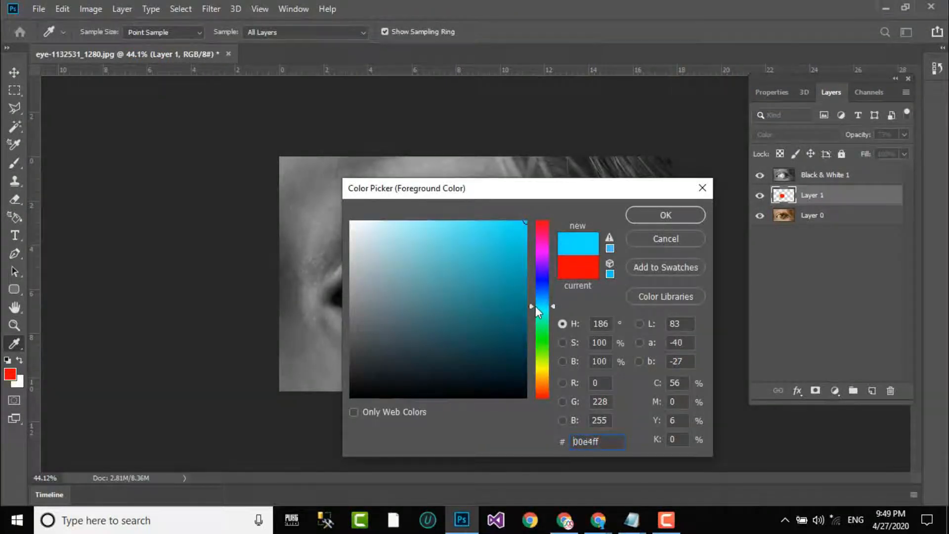
left_click(638, 215)
Try painting the iris cyan directly on Layer 1, then undo the paint
key("b")
scroll(424, 284, "up", 3)
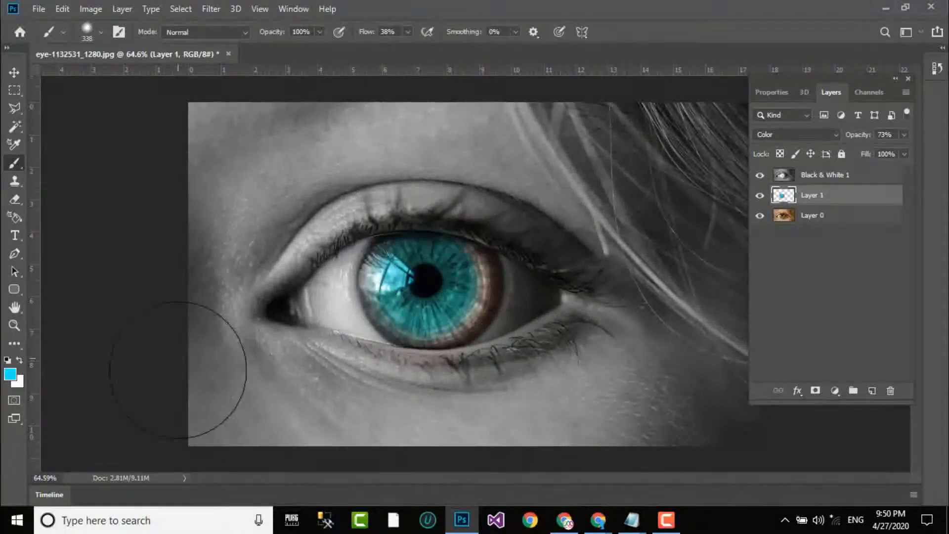
key("ctrl+i")
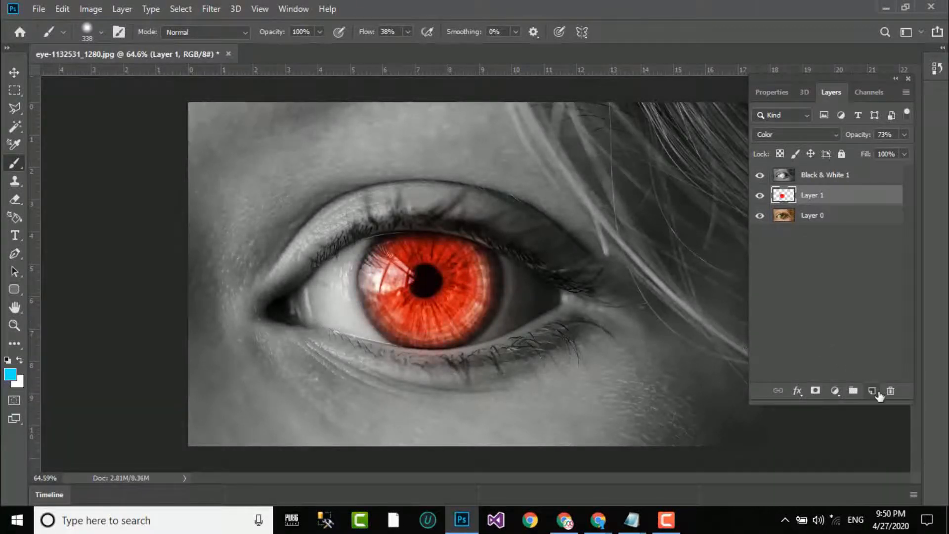
Add a new layer above Layer 1 and paint the whole iris cyan on it with the 338 px brush
left_click(872, 390)
left_click(425, 287)
left_click(429, 289)
left_click(429, 290)
left_click(429, 288)
left_click(428, 288)
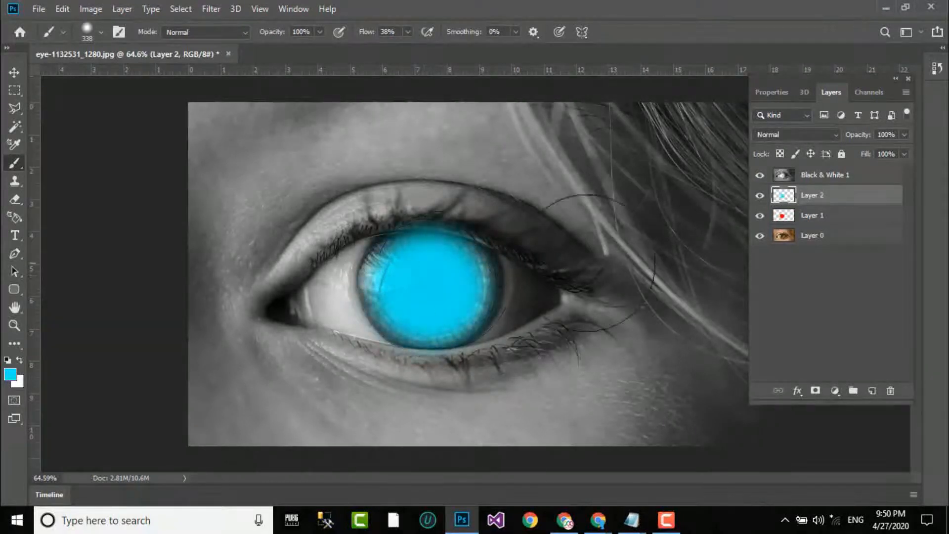
Set Layer 2 to the Color blend mode at 18% opacity and raise the opacity of Layer 1 to 100%
left_click(814, 132)
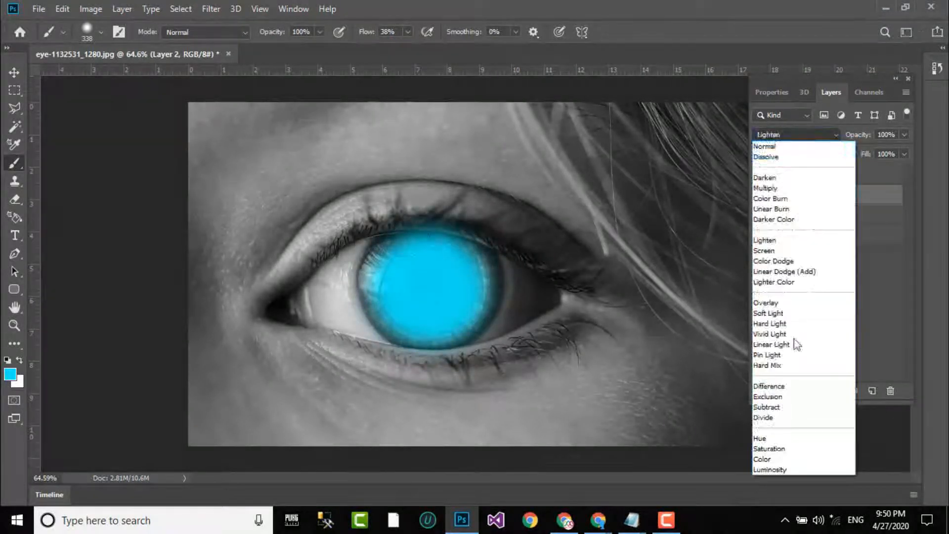
left_click(779, 458)
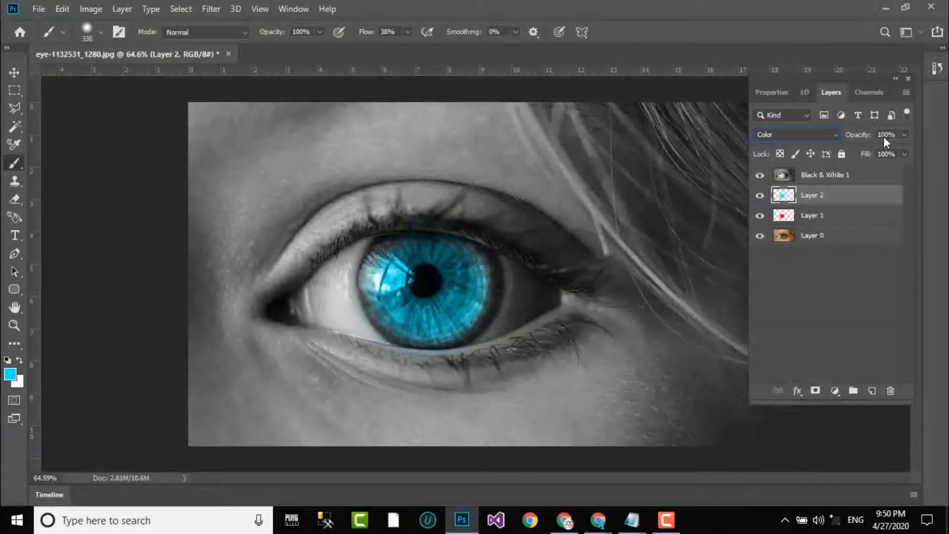
left_click_drag(860, 135, 826, 140)
left_click(778, 218)
left_click(813, 195)
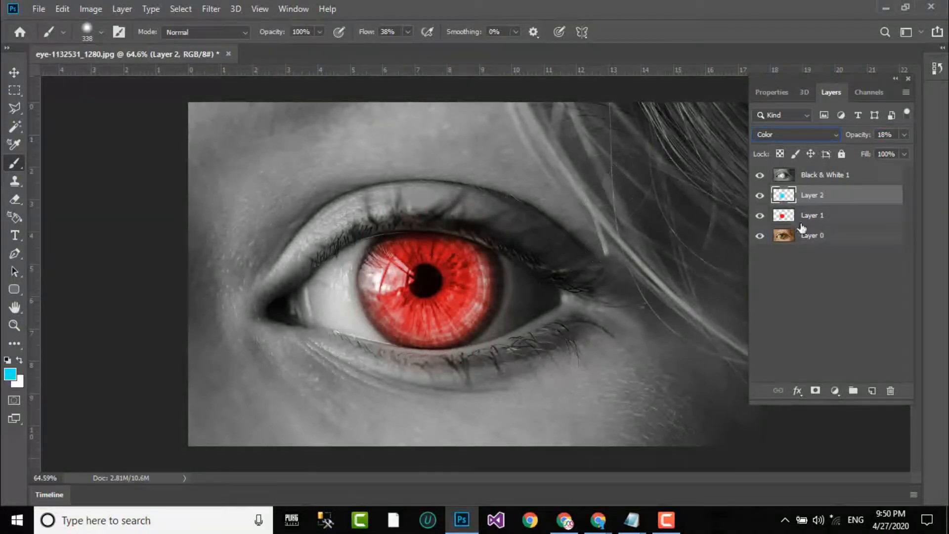
Set the Eraser size to 67 px and erase the cyan paint over the pupil on Layer 2
left_click(20, 200)
left_click(101, 31)
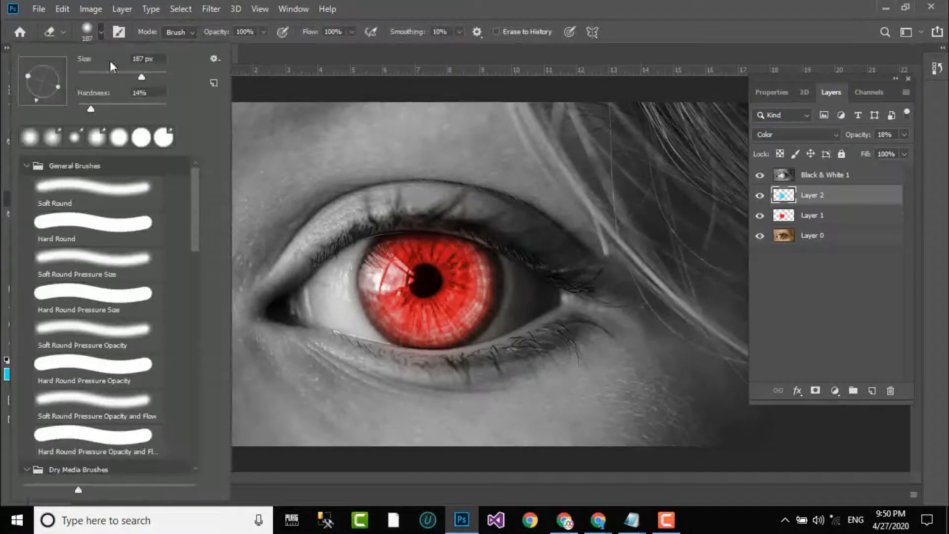
left_click_drag(141, 77, 93, 76)
left_click(424, 279)
scroll(423, 281, "up", 4)
scroll(423, 287, "up", 3)
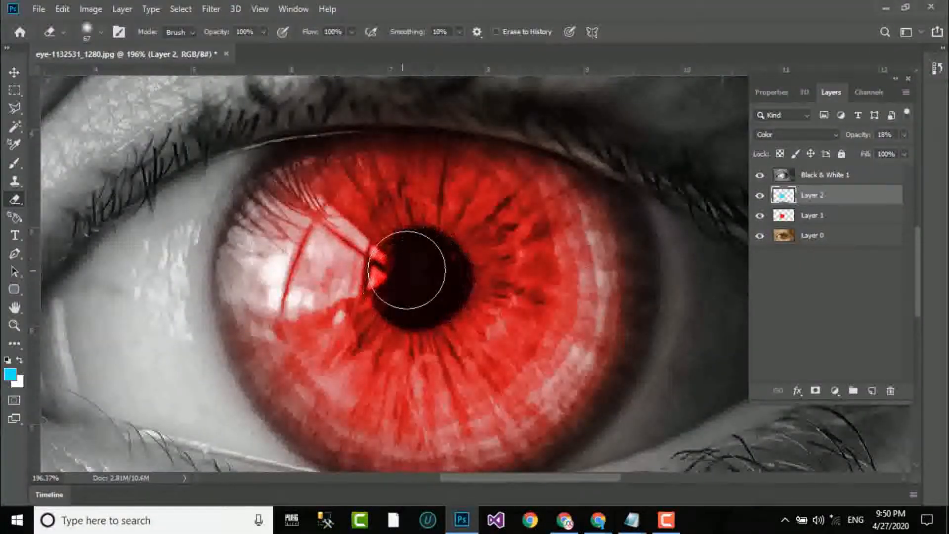
Erase the red paint over the pupil on Layer 1
left_click(785, 218)
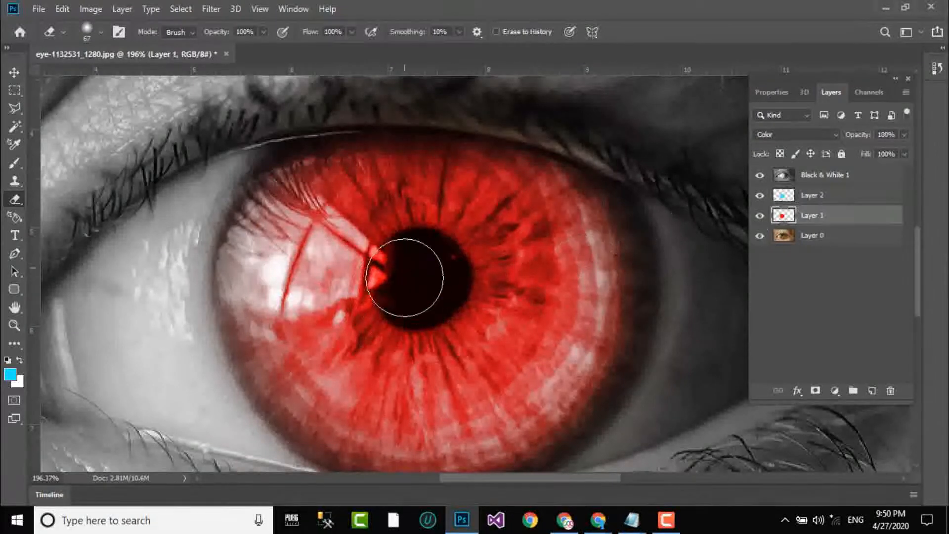
scroll(420, 296, "up", 1)
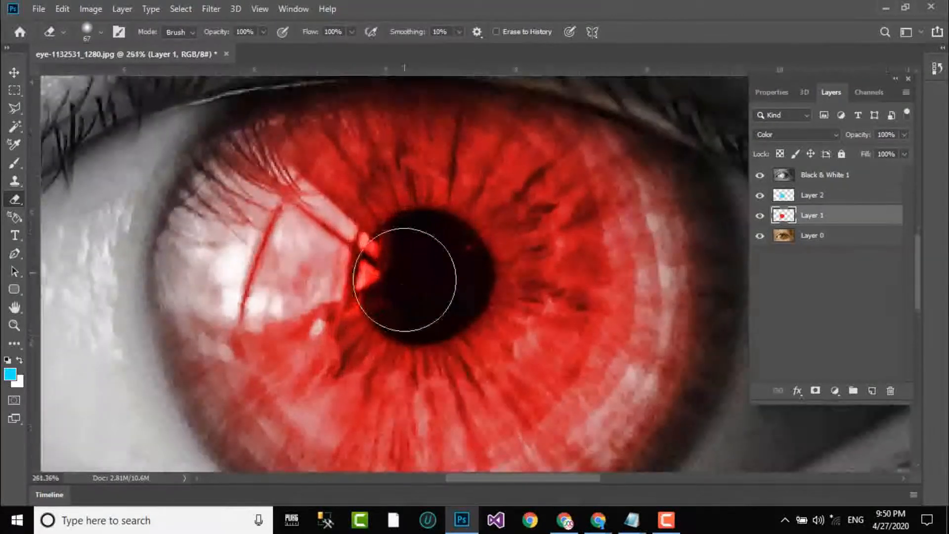
mouse_move(427, 272)
left_mouse_down()
mouse_move(407, 267)
mouse_move(406, 276)
mouse_move(416, 265)
left_mouse_up()
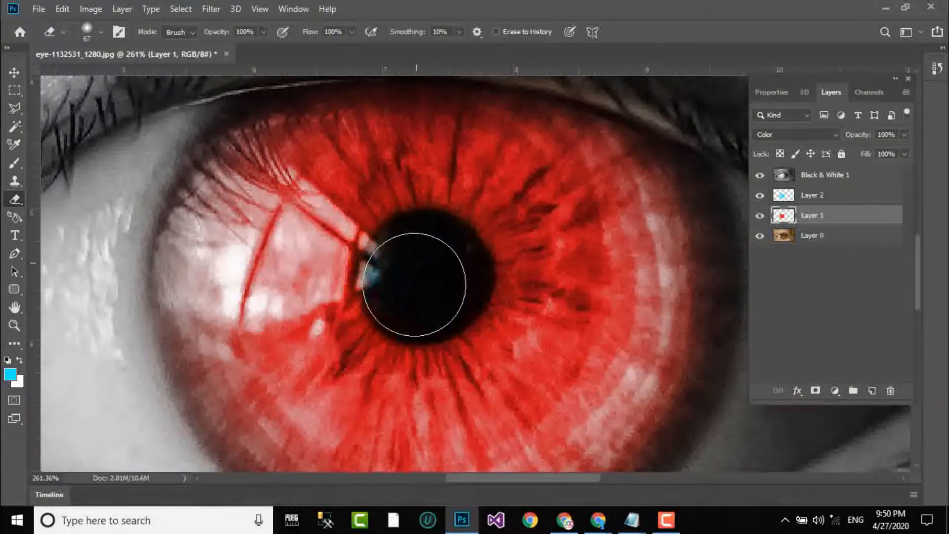
Group the Black & White 1, Layer 2 and Layer 1 layers together
scroll(544, 264, "down", 3)
scroll(604, 256, "down", 3)
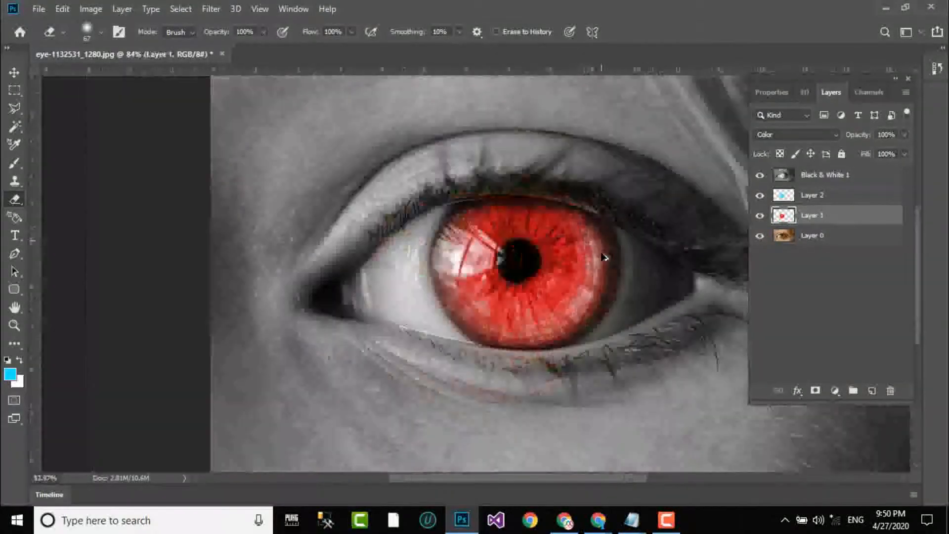
scroll(445, 321, "up", 1)
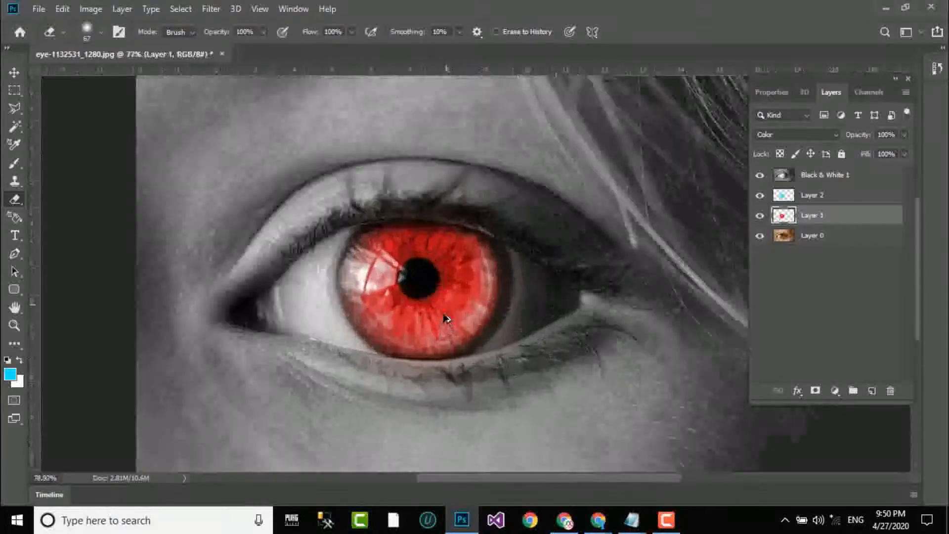
scroll(445, 279, "down", 2)
scroll(447, 278, "down", 1)
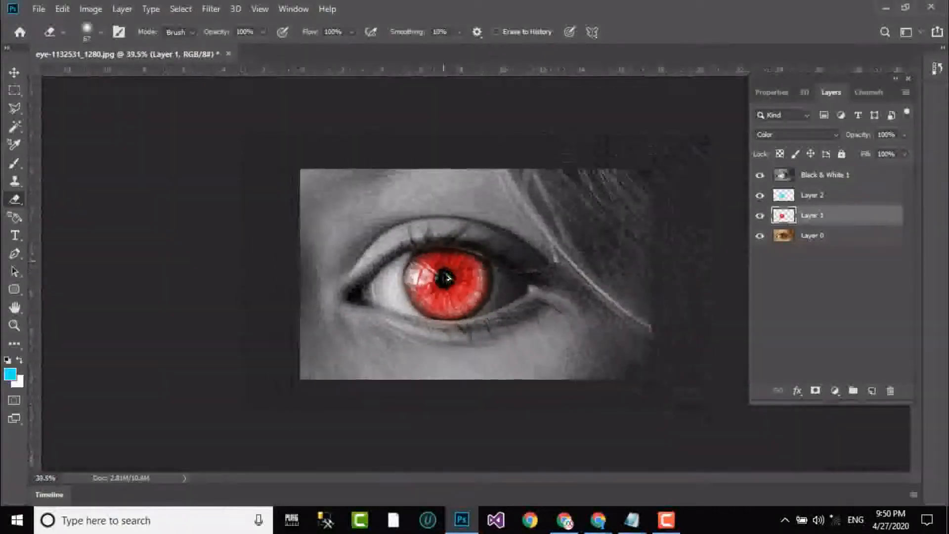
left_click(834, 181, "shift")
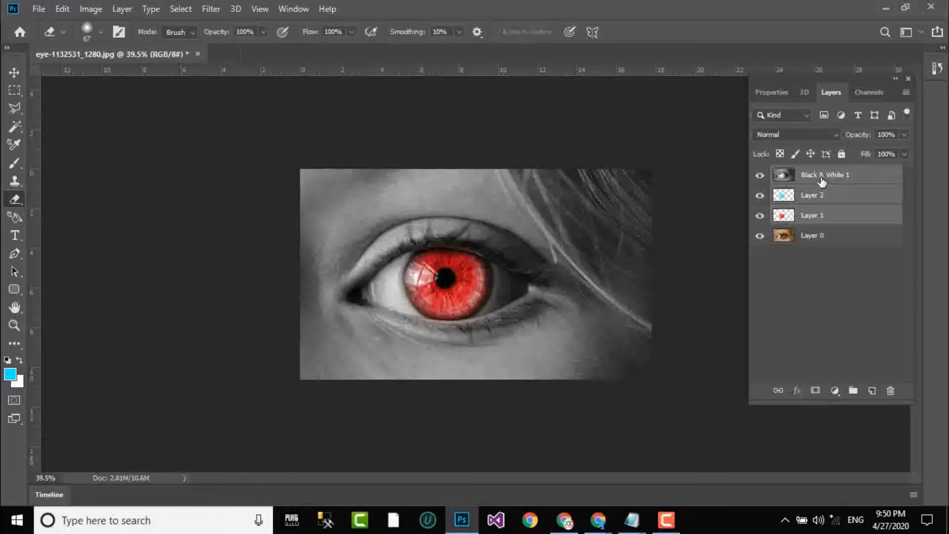
key("ctrl+g")
Toggle the visibility of Group 1 to compare the edited eye with the original photo
left_click(759, 174)
left_click(755, 176)
left_click(755, 176)
left_click(755, 176)
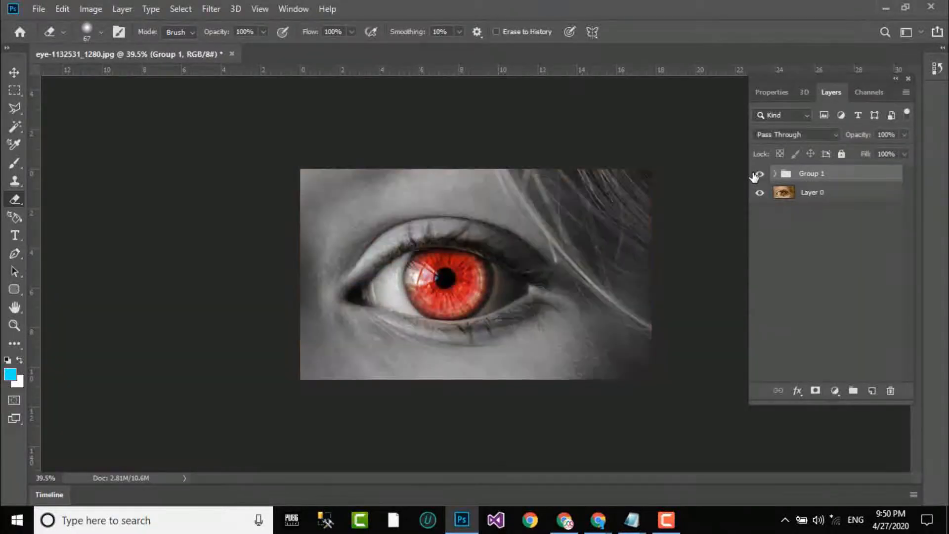
left_click(755, 176)
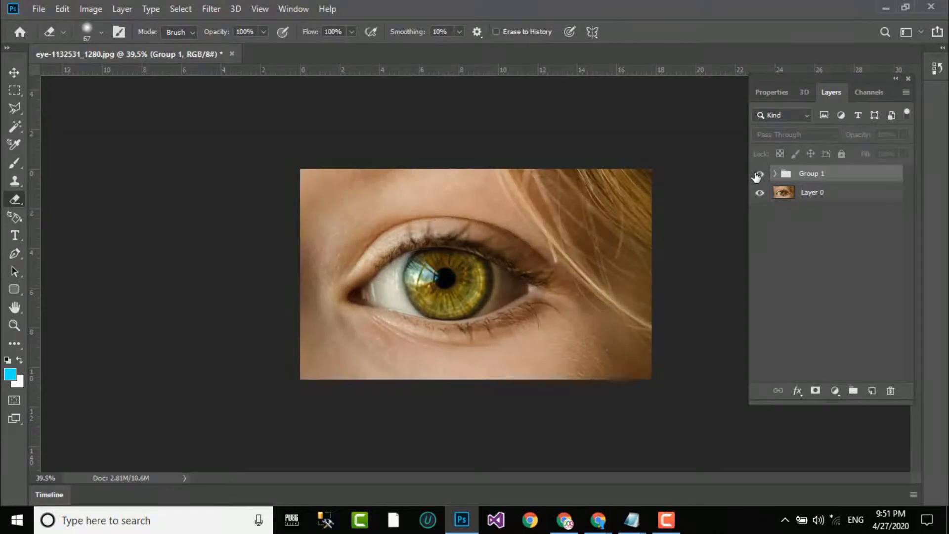
left_click(757, 175)
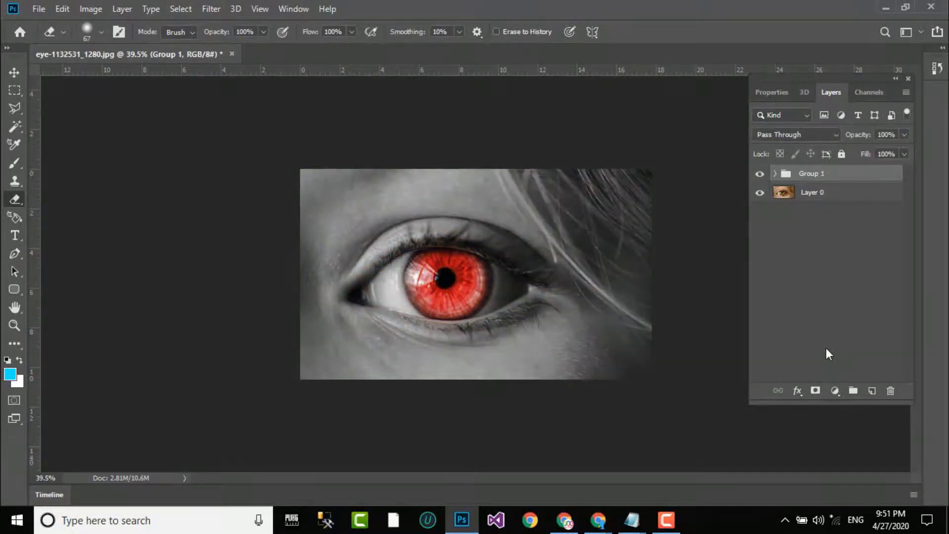
Duplicate Group 1 and hide the original group, undoing a trial merge of the copy
key("ctrl+j")
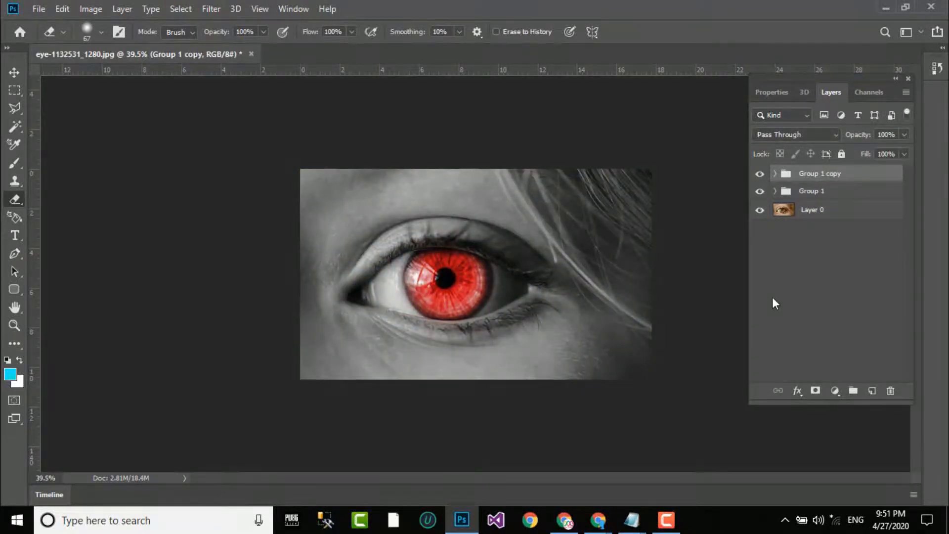
key("ctrl+e")
left_click(760, 194)
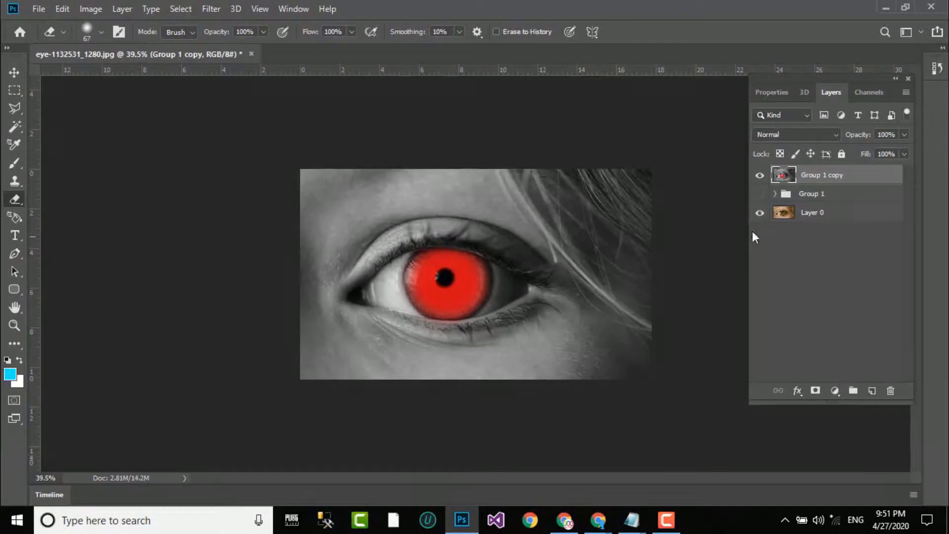
key("ctrl+z")
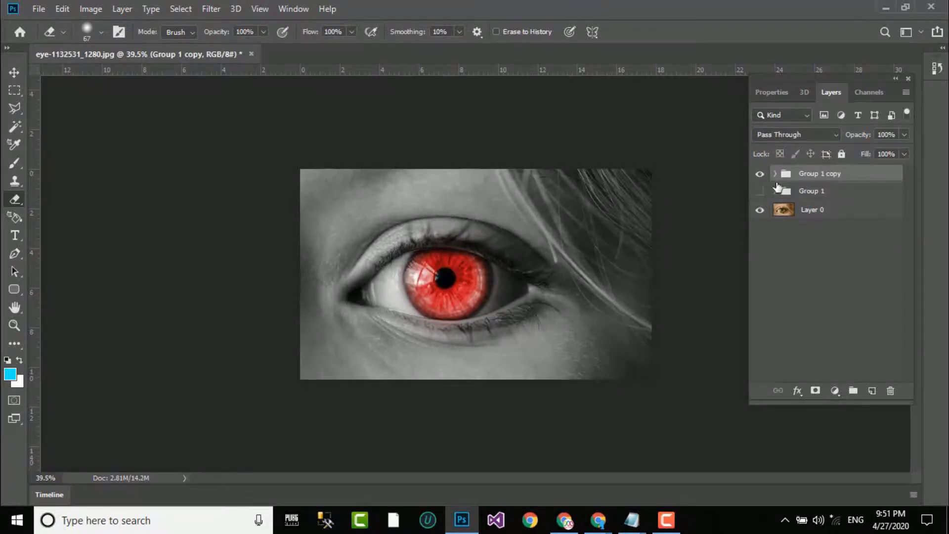
Try converting the Group 1 copy to a smart object, then undo the conversion
right_click(797, 182)
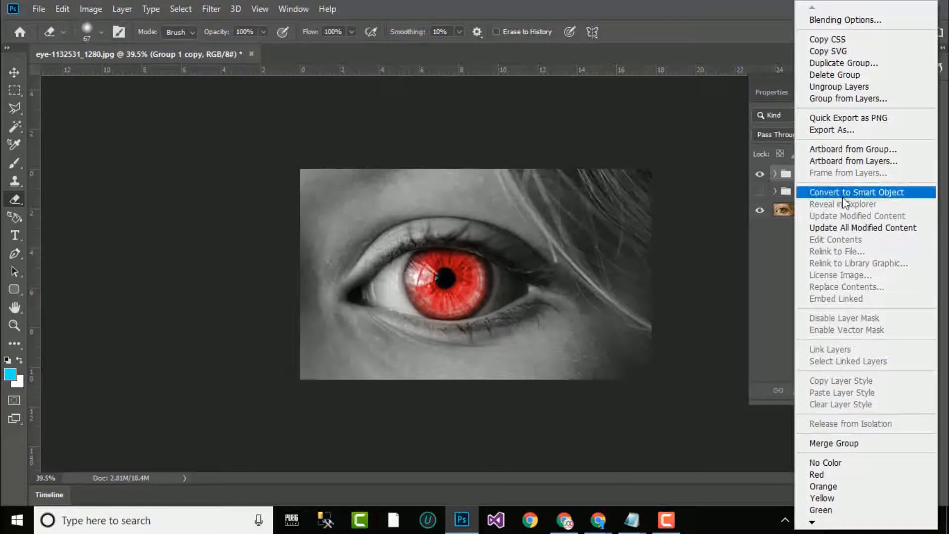
left_click(843, 194)
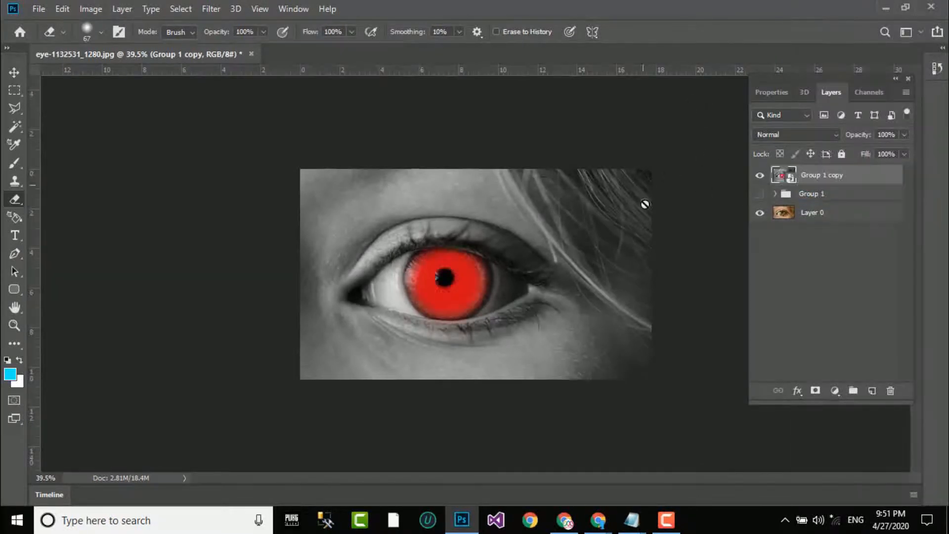
key("ctrl+z")
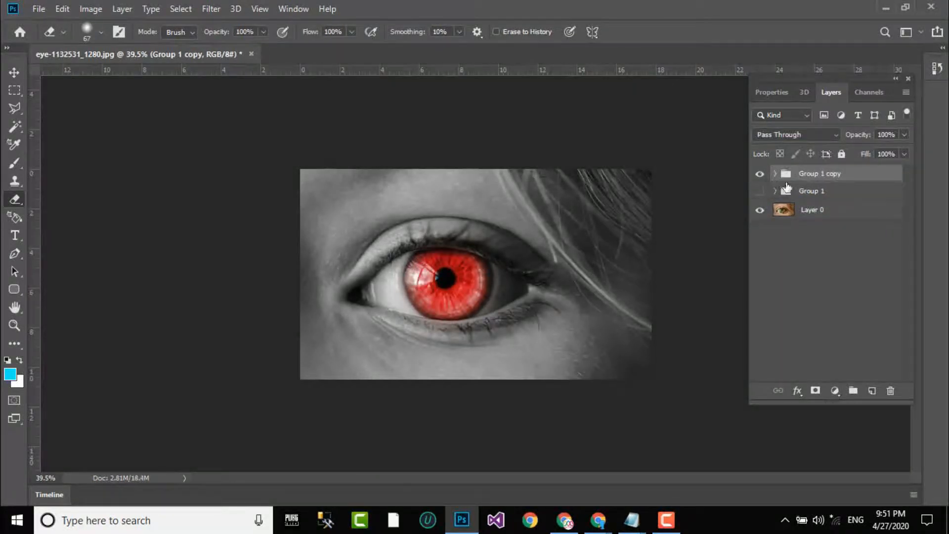
Hide and show the Group 1 copy to compare the result with the original photo
left_click(775, 173)
left_click(775, 174)
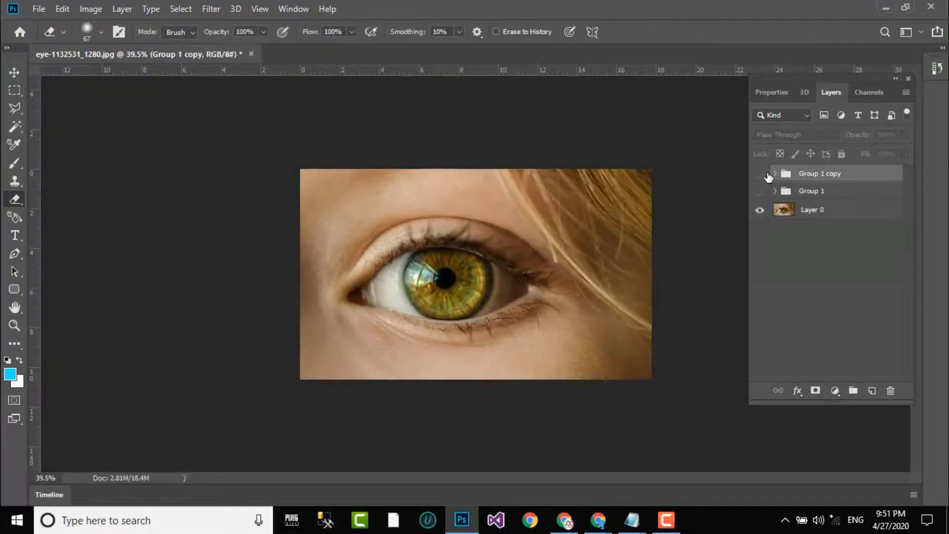
left_click(759, 173)
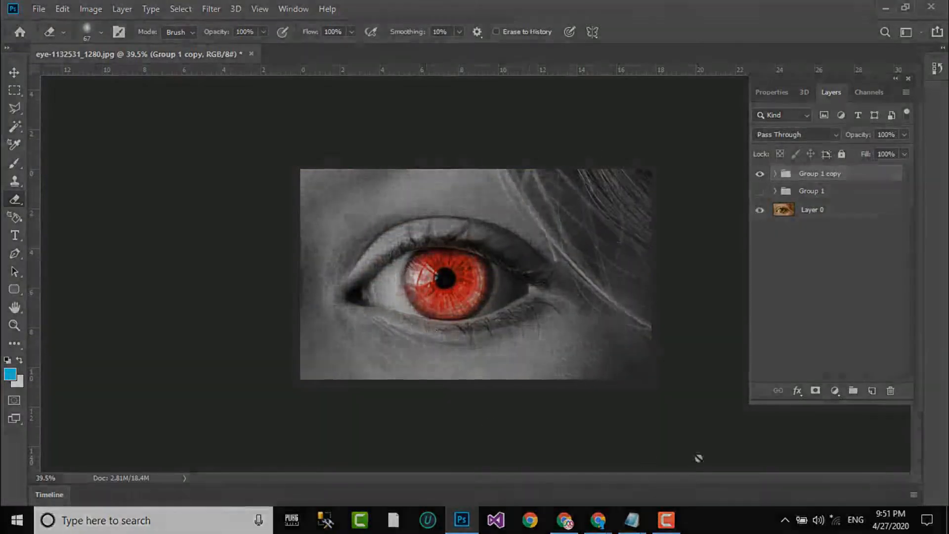